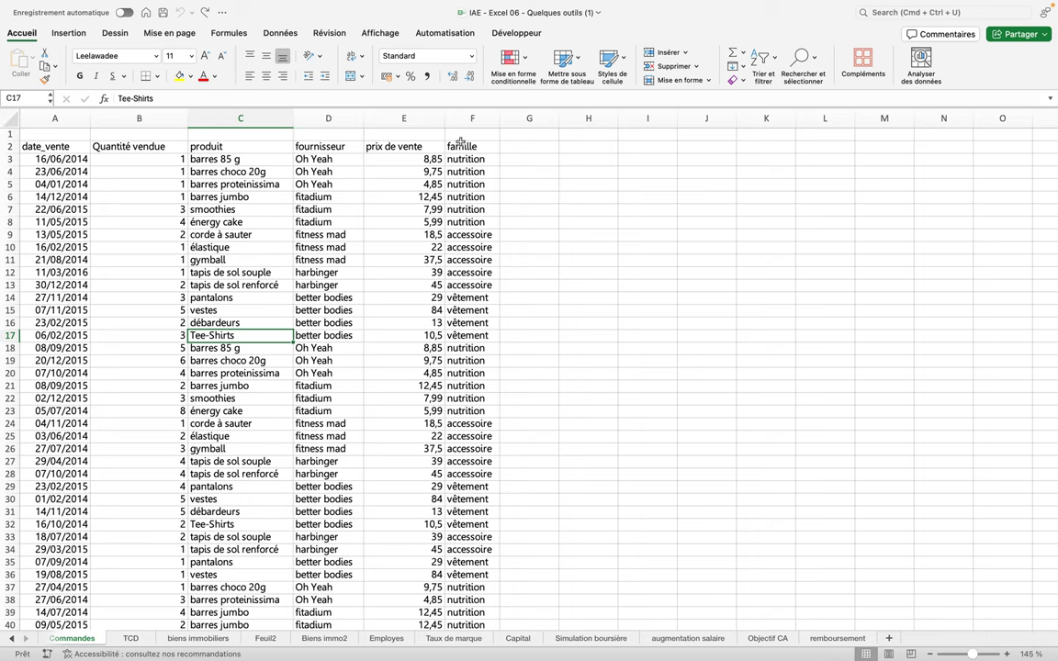
Format A2:F4582 as table Tableau2 with a medium blue banded style and headers.
{"action": "left_click", "coordinate": [558, 65]}
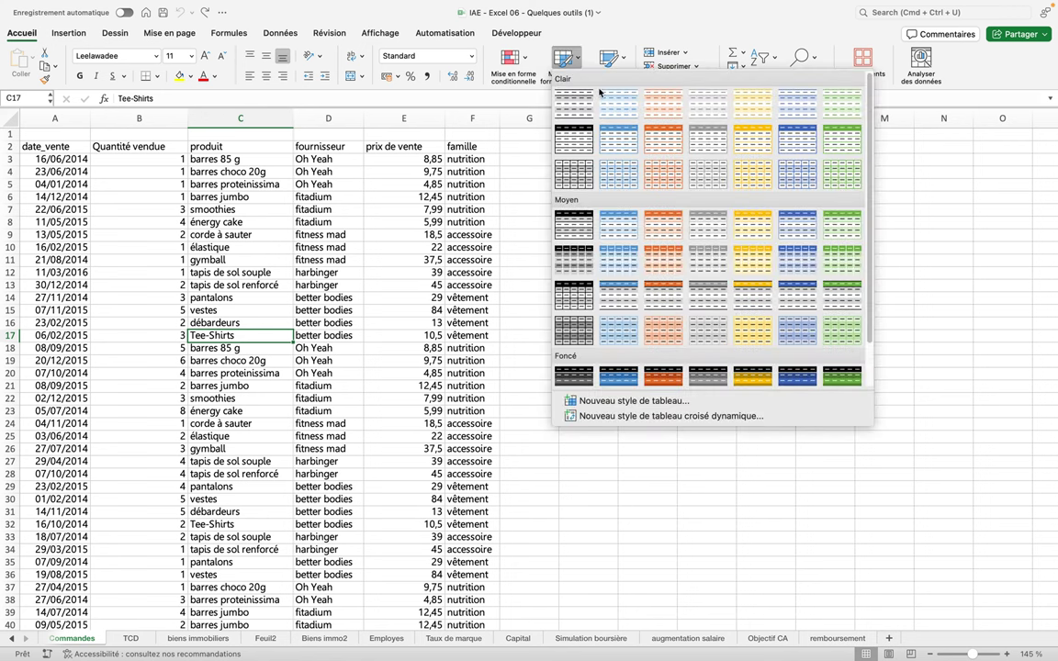
{"action": "left_click", "coordinate": [629, 234]}
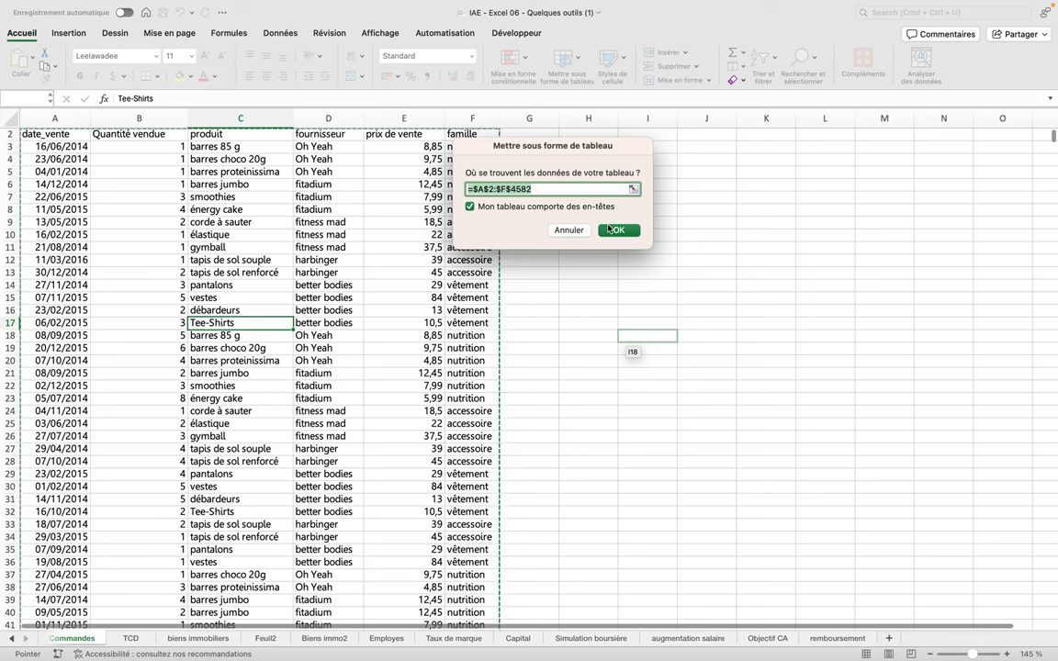
{"action": "left_click", "coordinate": [610, 229]}
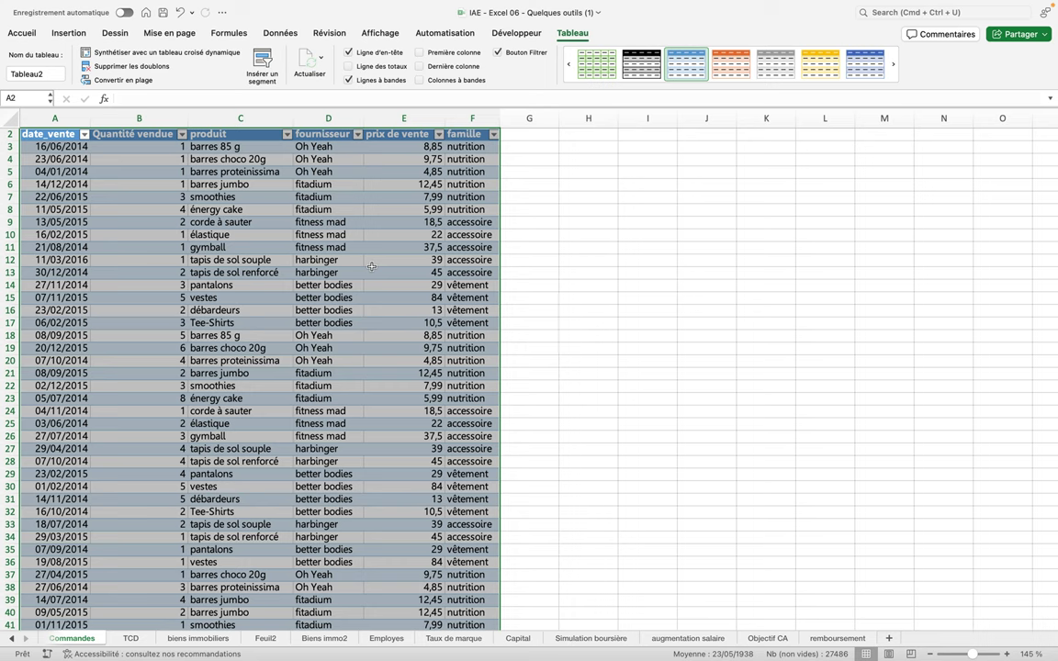
{"action": "left_click", "coordinate": [212, 246]}
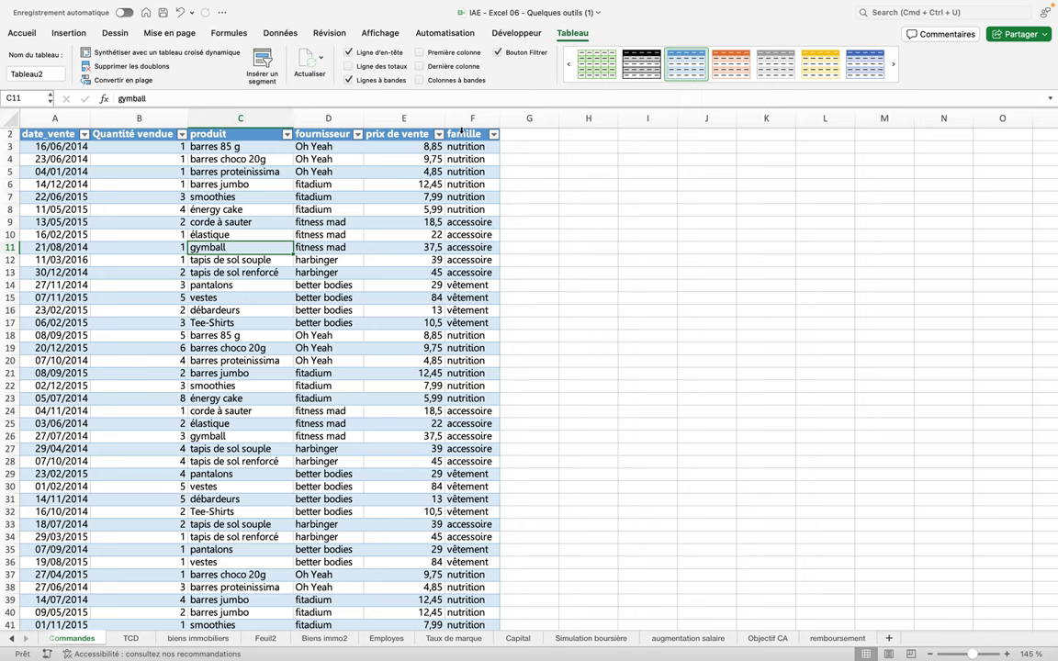
{"action": "left_click", "coordinate": [461, 132]}
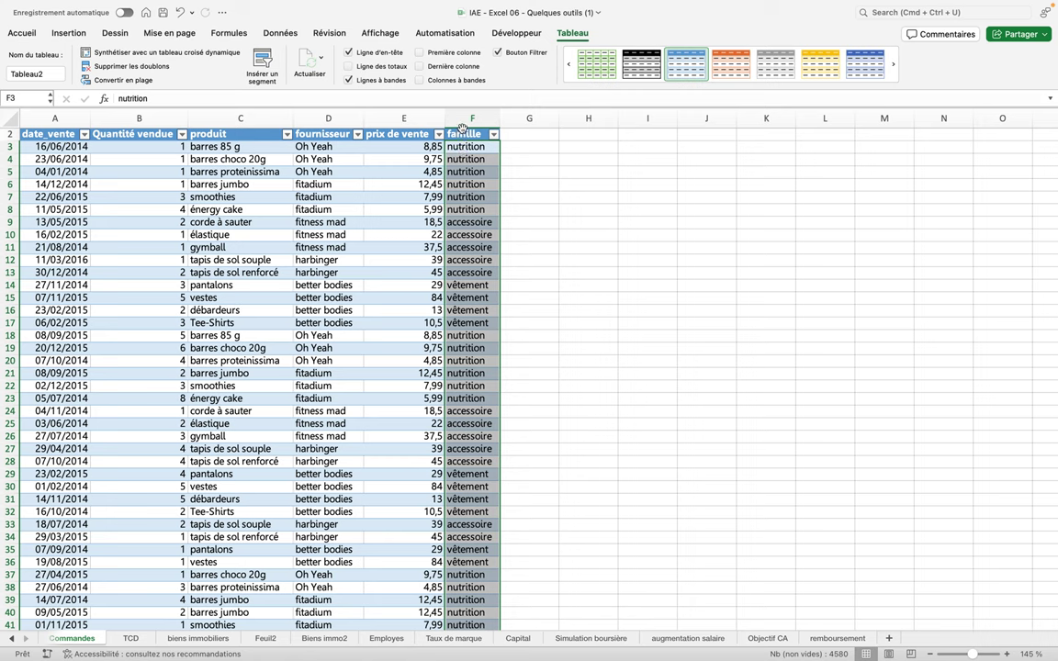
{"action": "key", "text": "super+a"}
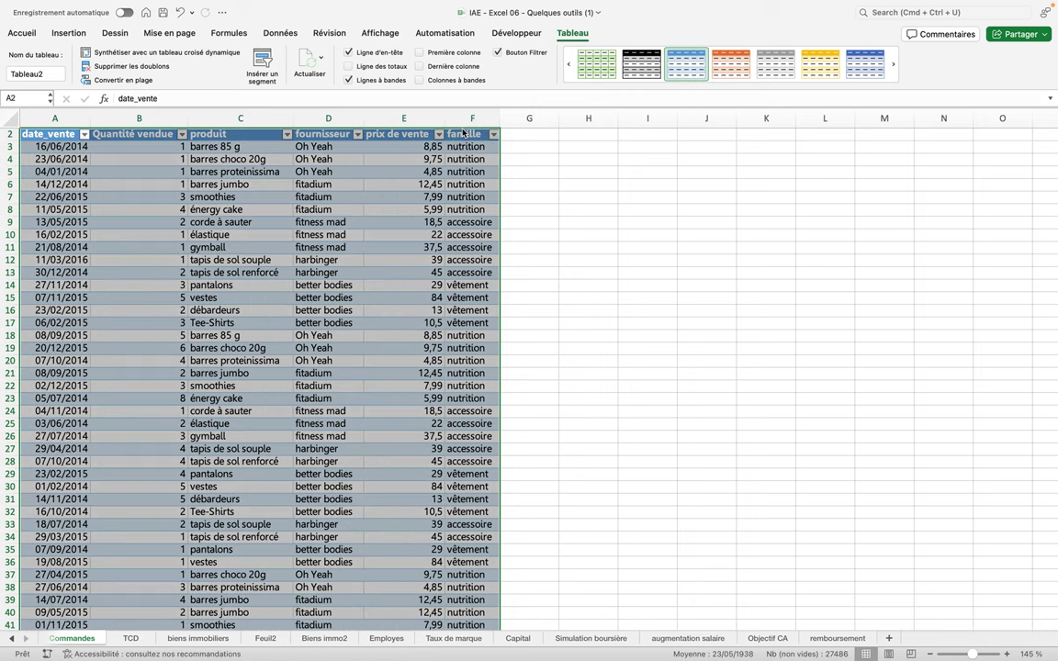
{"action": "left_click", "coordinate": [464, 134]}
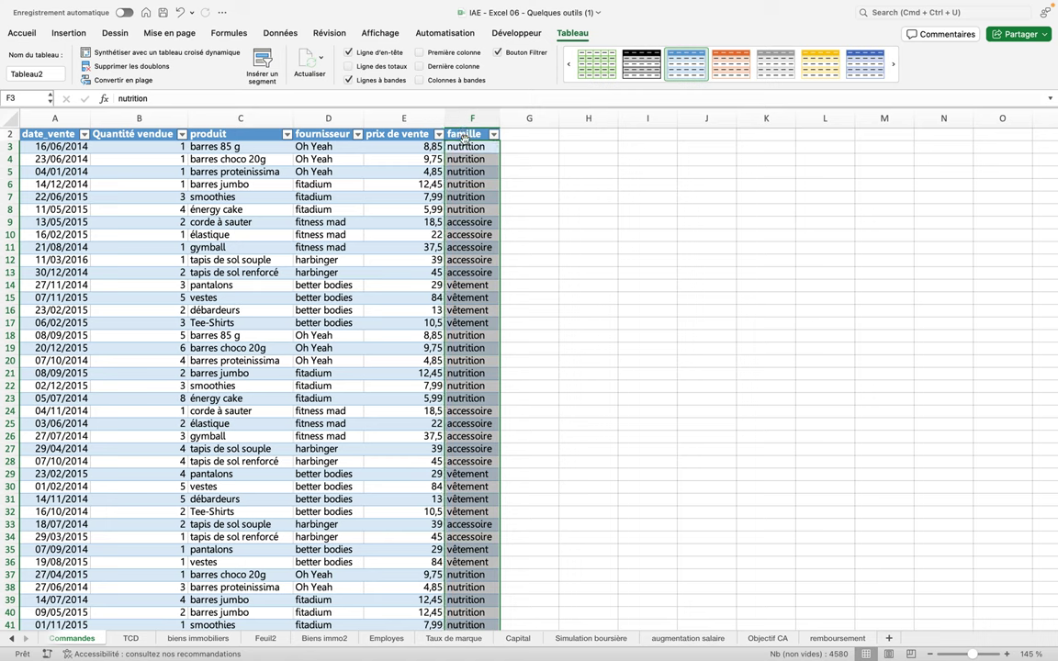
Cancel the accidental overwrite of fournisseur, then insert the famille column after date_vente.
{"action": "left_click_drag", "start_coordinate": [447, 138], "coordinate": [155, 143]}
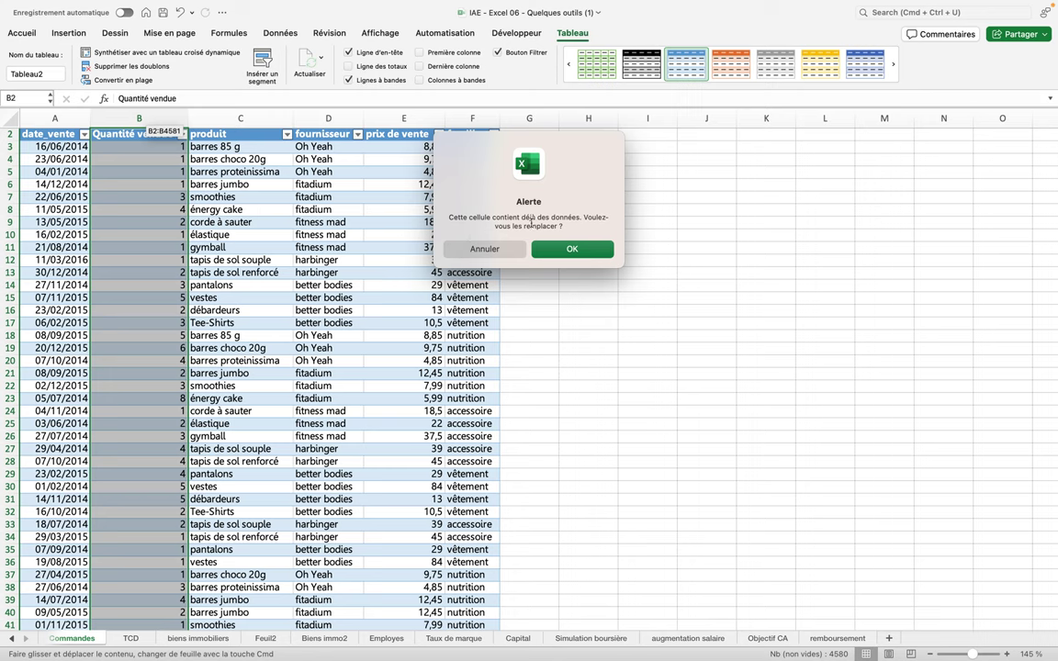
{"action": "left_click", "coordinate": [502, 248]}
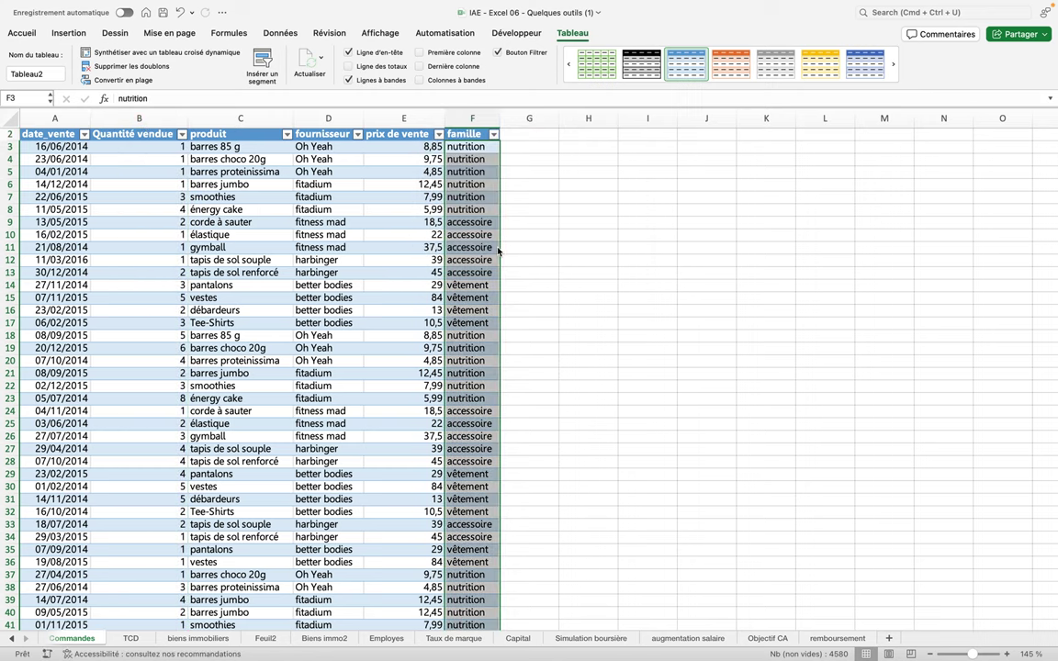
{"action": "scroll", "coordinate": [261, 217], "scroll_direction": "up", "scroll_amount": 1}
{"action": "scroll", "coordinate": [261, 217], "scroll_direction": "down", "scroll_amount": 1}
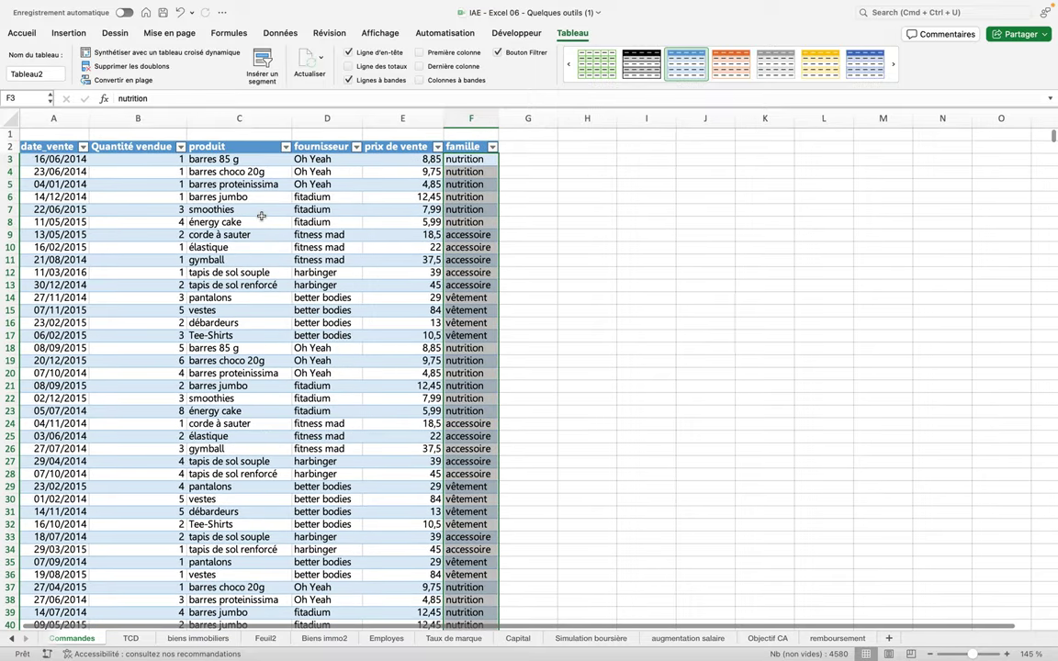
{"action": "left_click", "coordinate": [462, 144]}
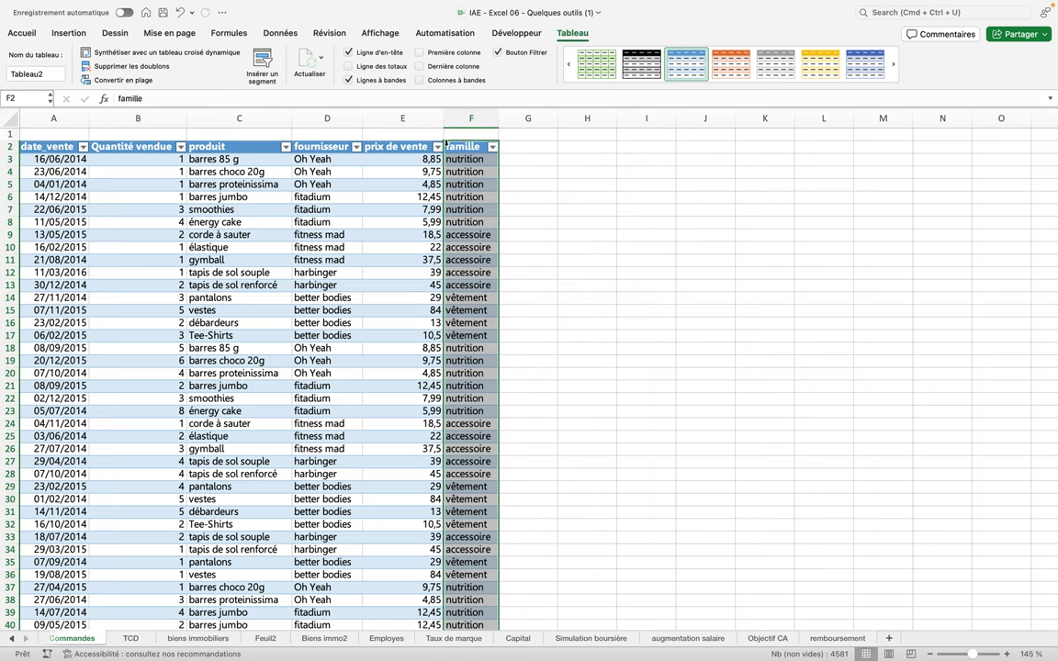
{"action": "left_click_drag", "start_coordinate": [444, 142], "coordinate": [295, 154]}
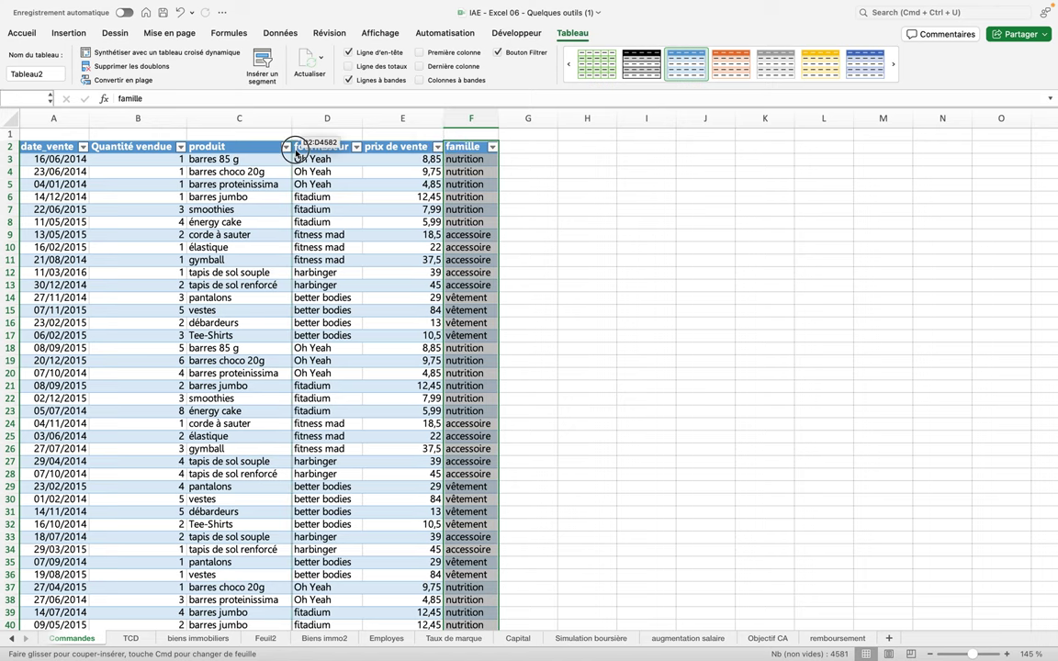
{"action": "left_click_drag", "start_coordinate": [296, 154], "coordinate": [129, 147]}
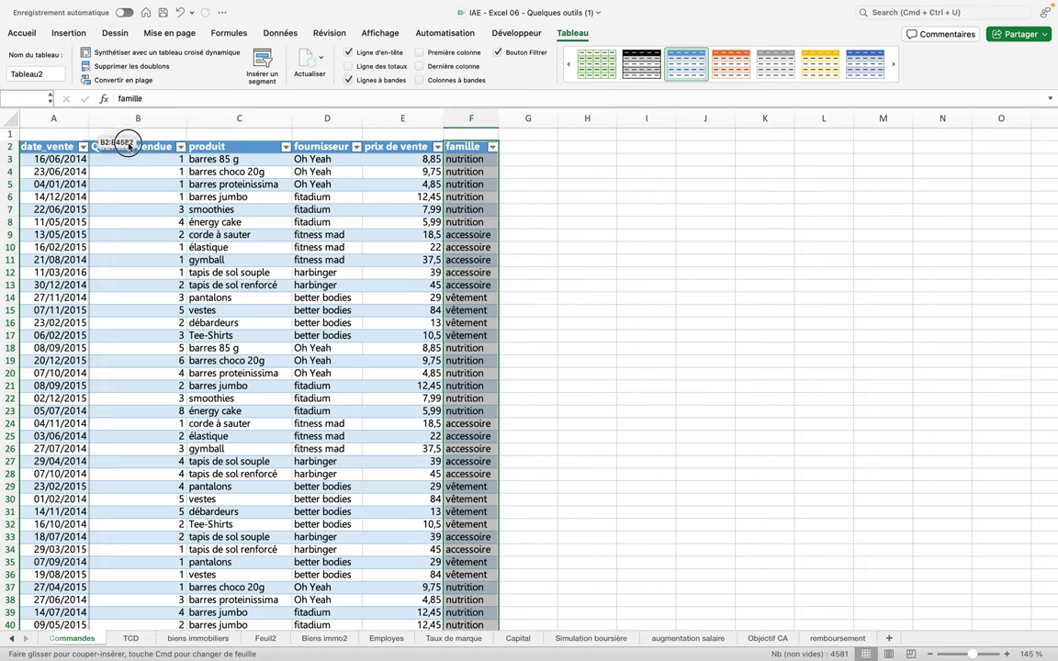
{"action": "left_click_drag", "start_coordinate": [129, 147], "coordinate": [129, 147]}
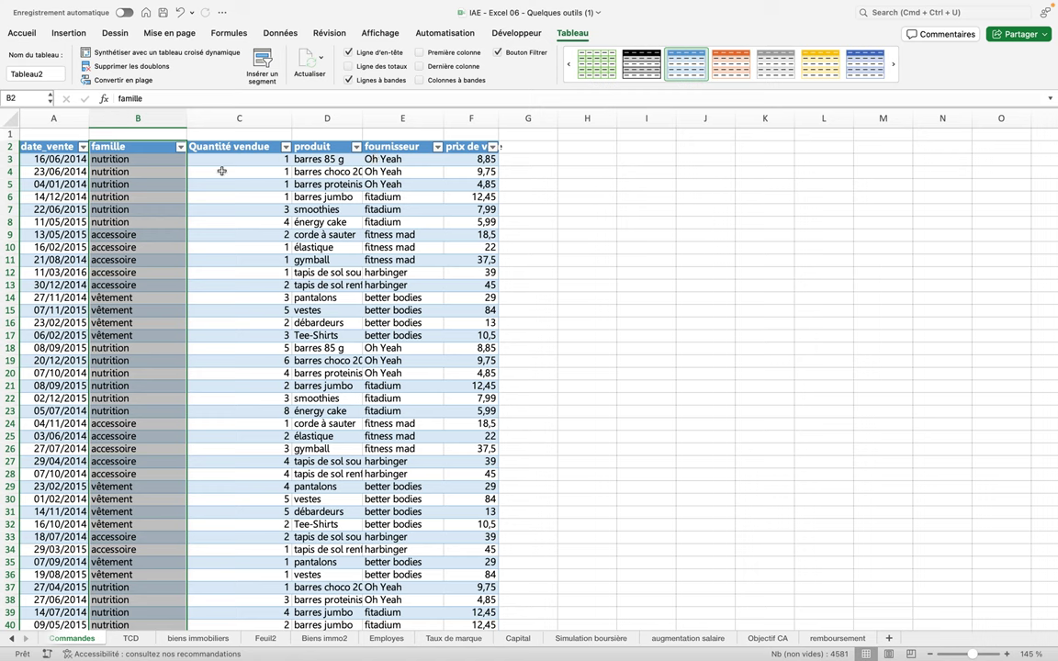
Move the fournisseur column with its header into column C, just after famille.
{"action": "left_click", "coordinate": [391, 144]}
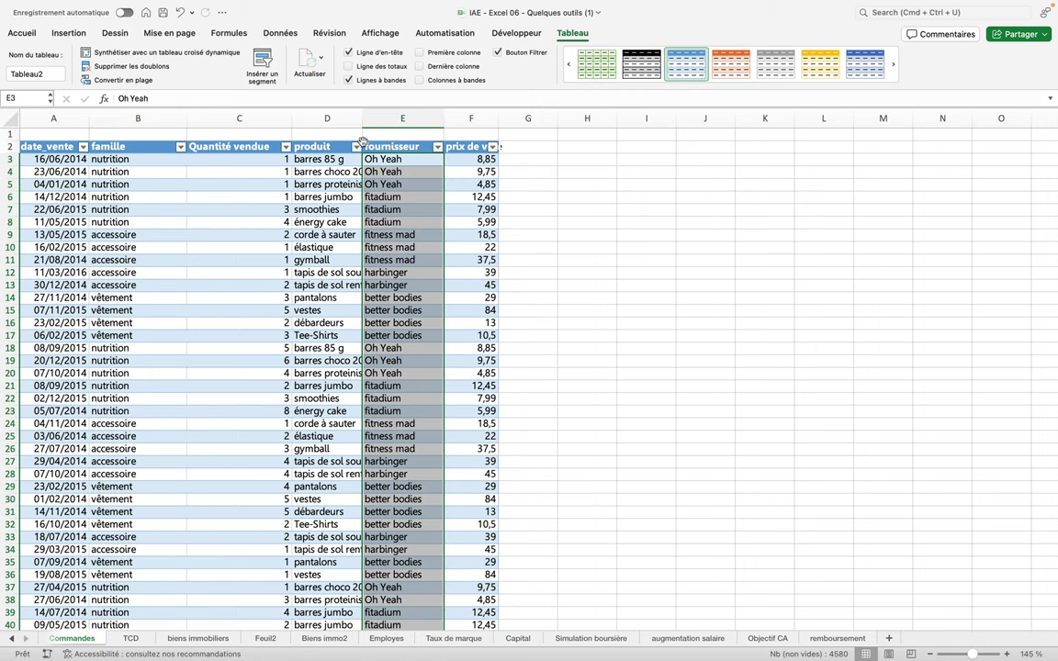
{"action": "left_click", "coordinate": [364, 143]}
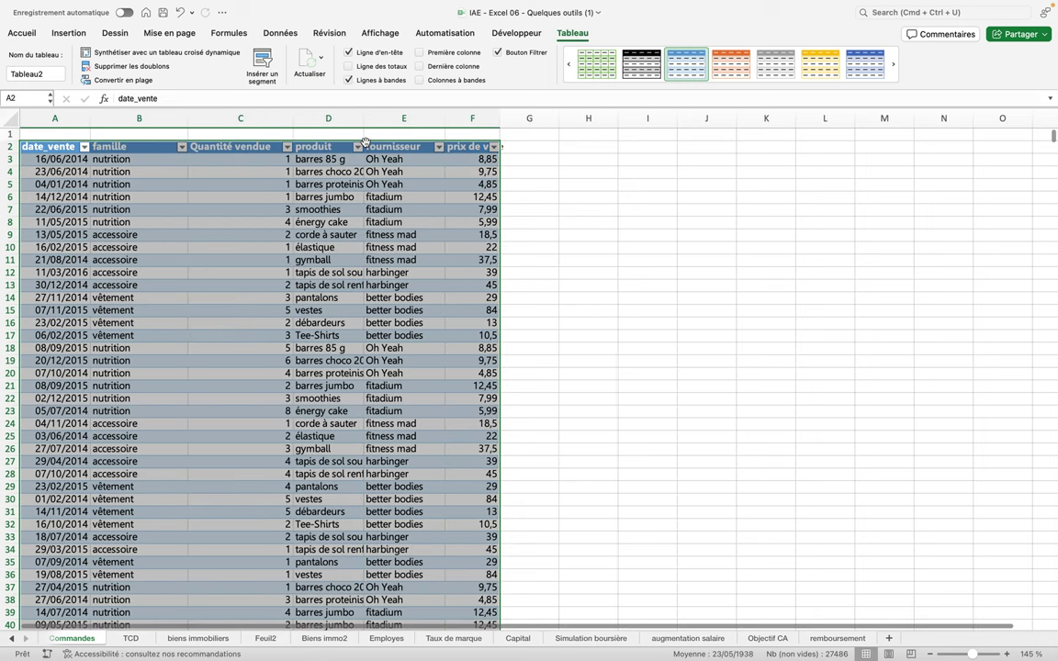
{"action": "left_click", "coordinate": [366, 143]}
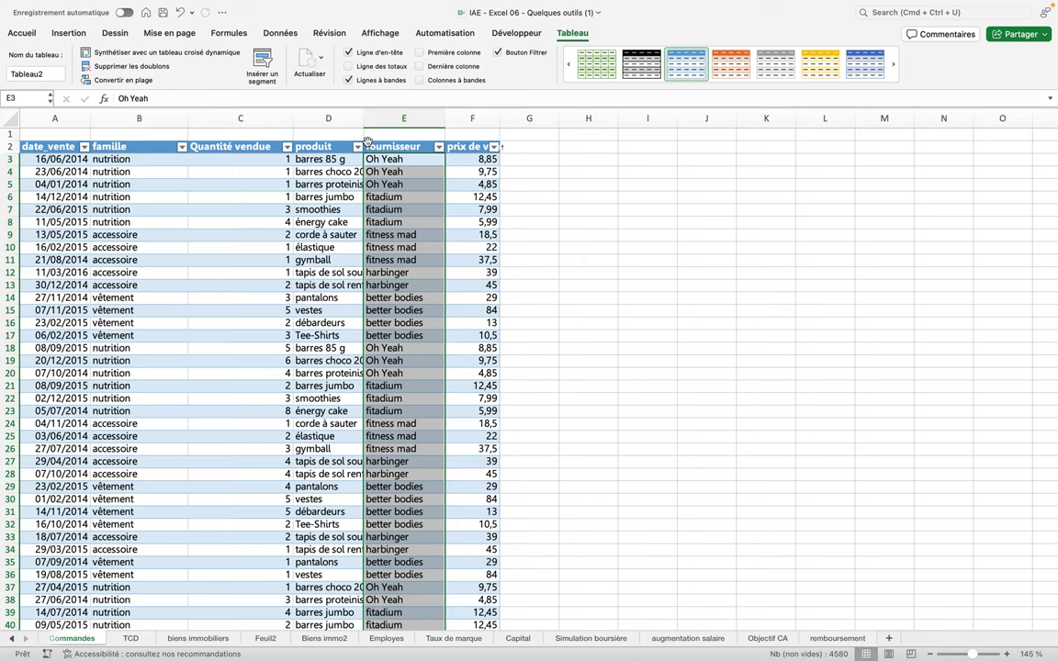
{"action": "key", "text": "super+a"}
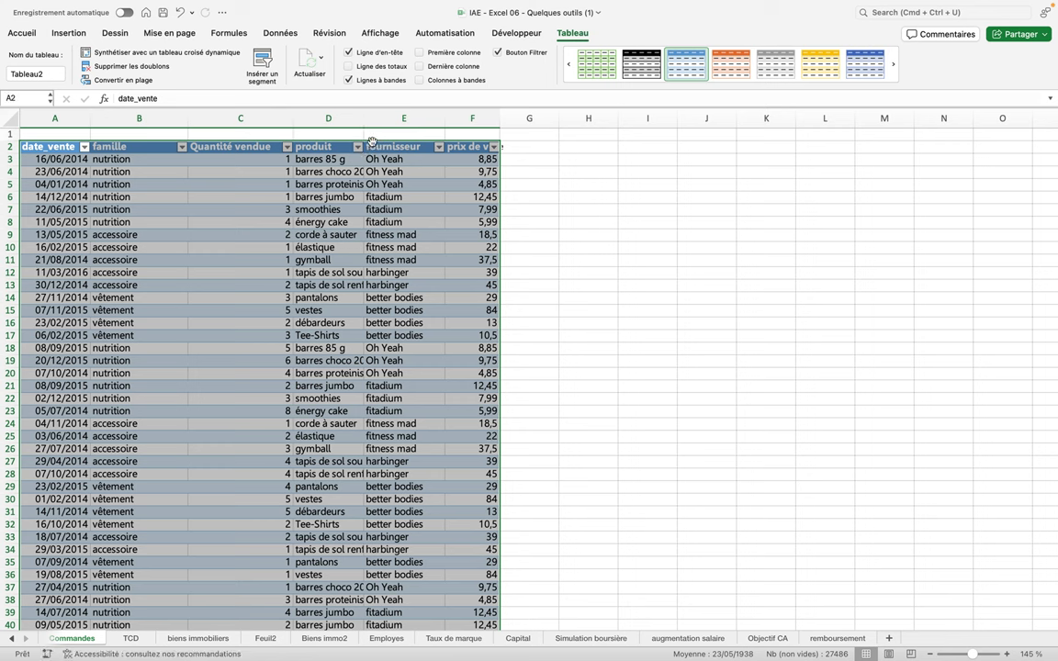
{"action": "left_click", "coordinate": [378, 145]}
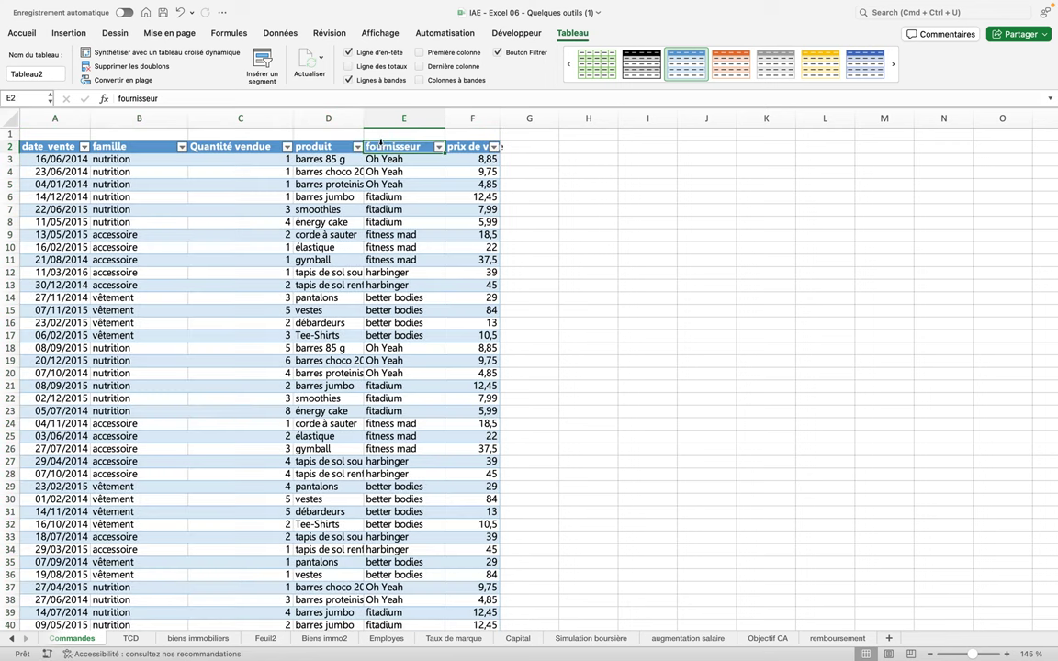
{"action": "left_click", "coordinate": [380, 142]}
{"action": "left_click_drag", "start_coordinate": [378, 144], "coordinate": [220, 147]}
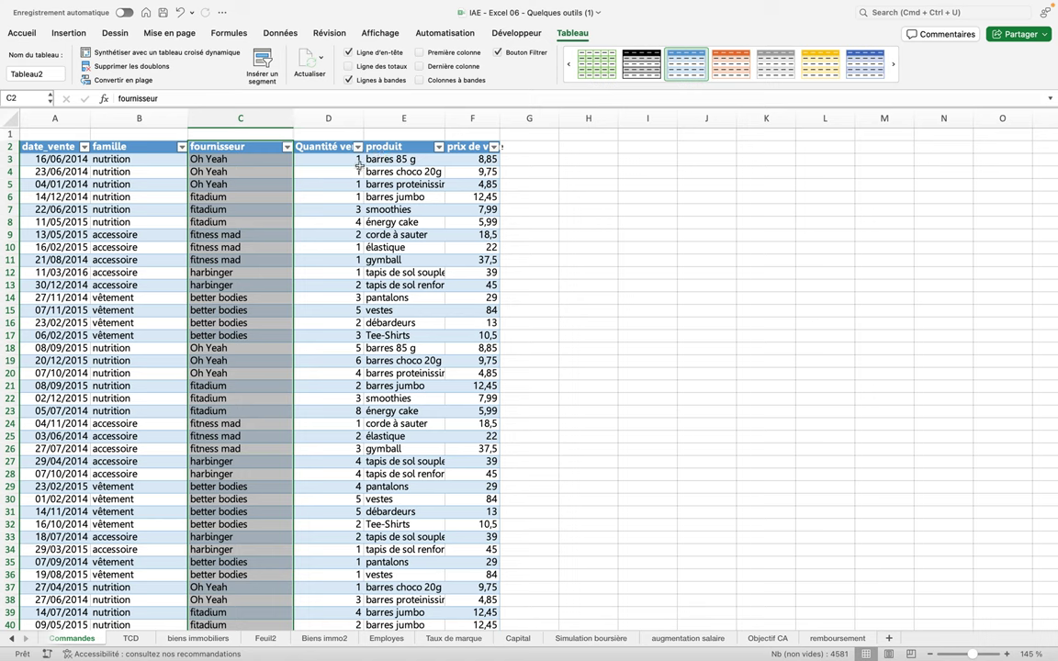
Select the produit column data in column E, toggling its header in and out.
{"action": "left_click", "coordinate": [379, 142]}
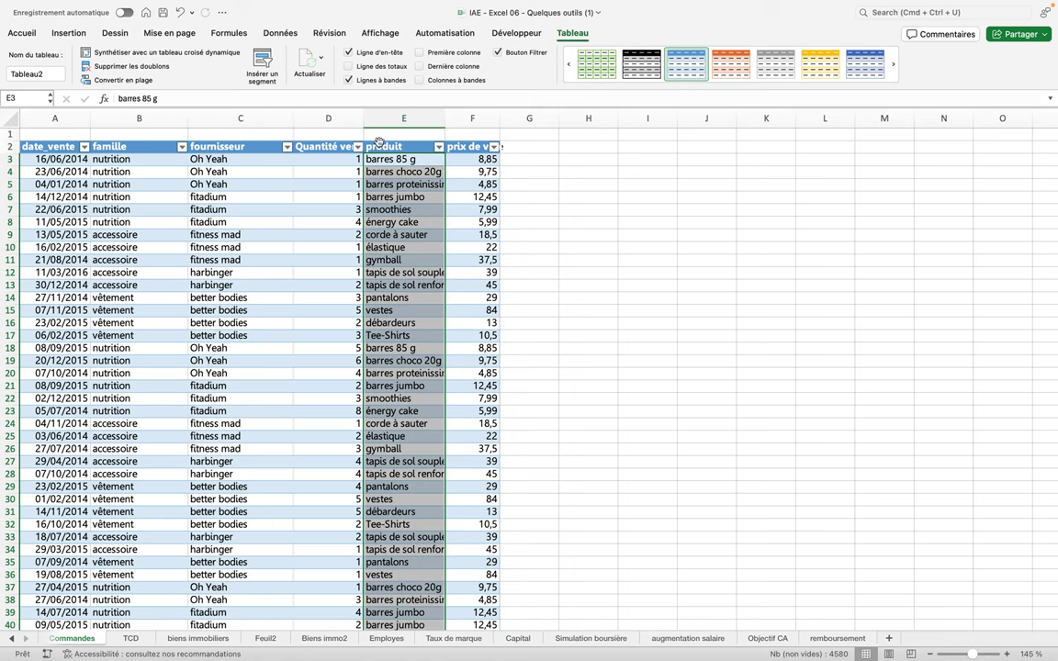
{"action": "left_click", "coordinate": [379, 142]}
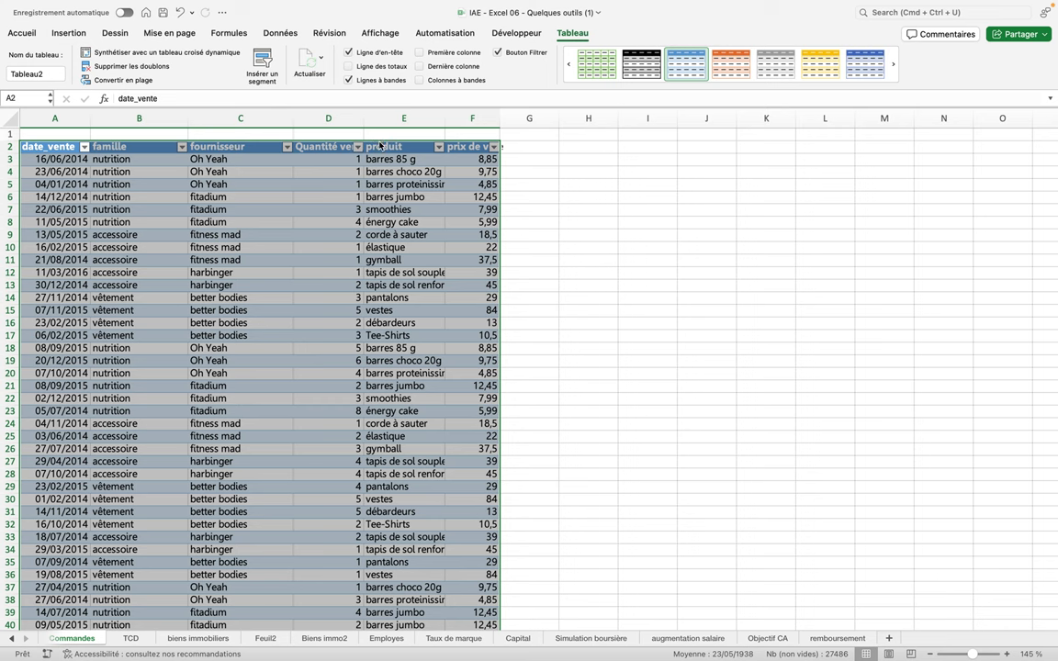
{"action": "left_click", "coordinate": [381, 144]}
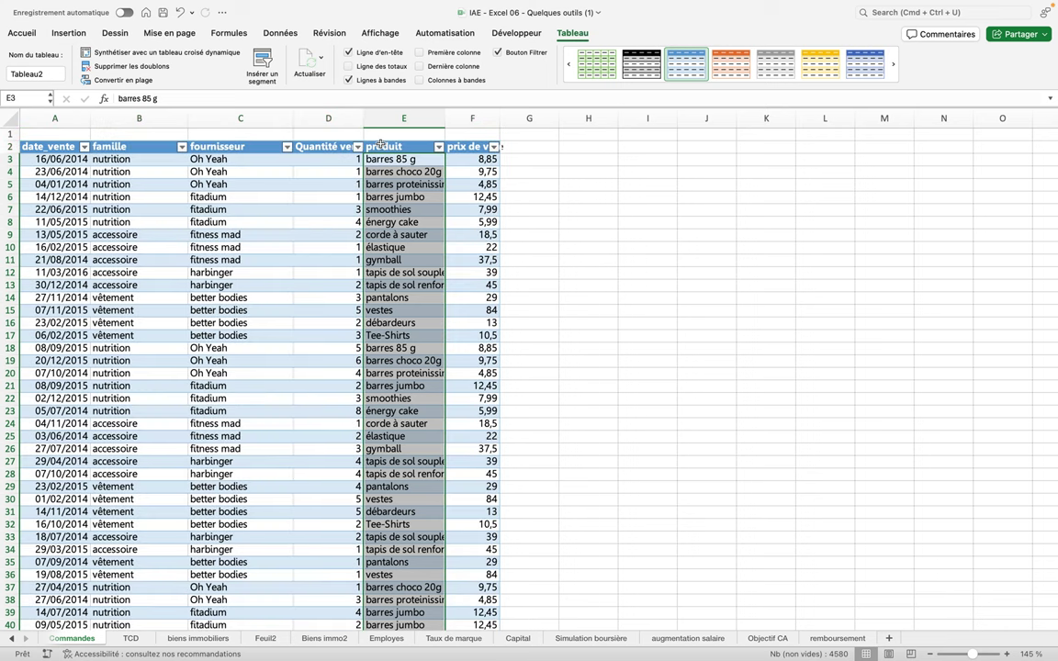
{"action": "left_click", "coordinate": [384, 143]}
{"action": "left_click", "coordinate": [385, 144]}
{"action": "left_click", "coordinate": [387, 144]}
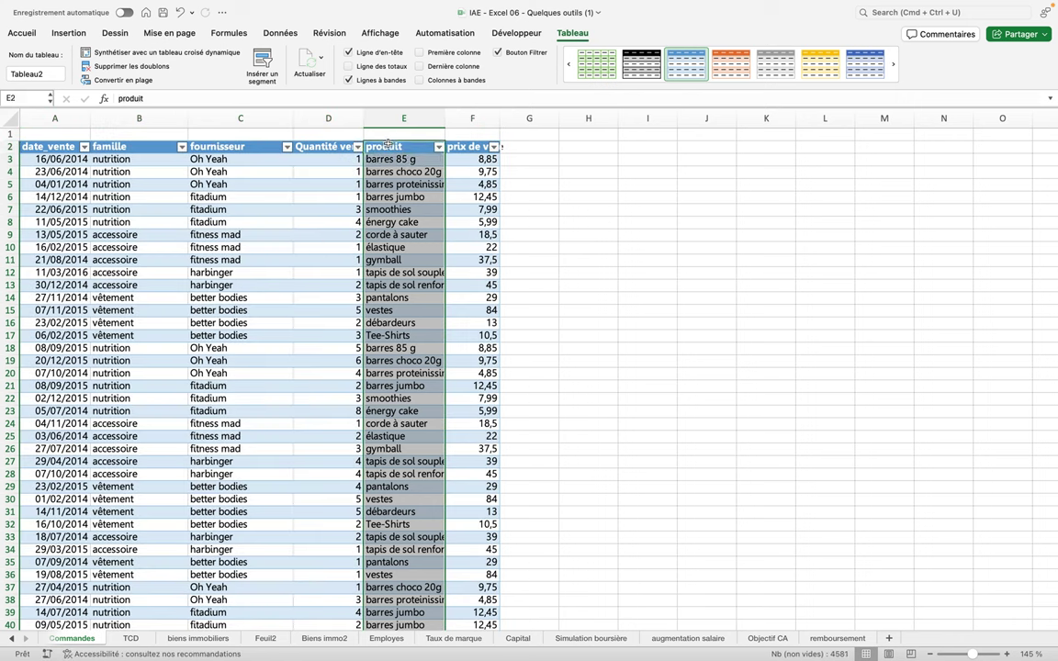
{"action": "left_click", "coordinate": [388, 144]}
Select the whole produit column with header and drag it to column D.
{"action": "left_click", "coordinate": [387, 144]}
{"action": "left_click", "coordinate": [388, 143]}
{"action": "left_click", "coordinate": [387, 143]}
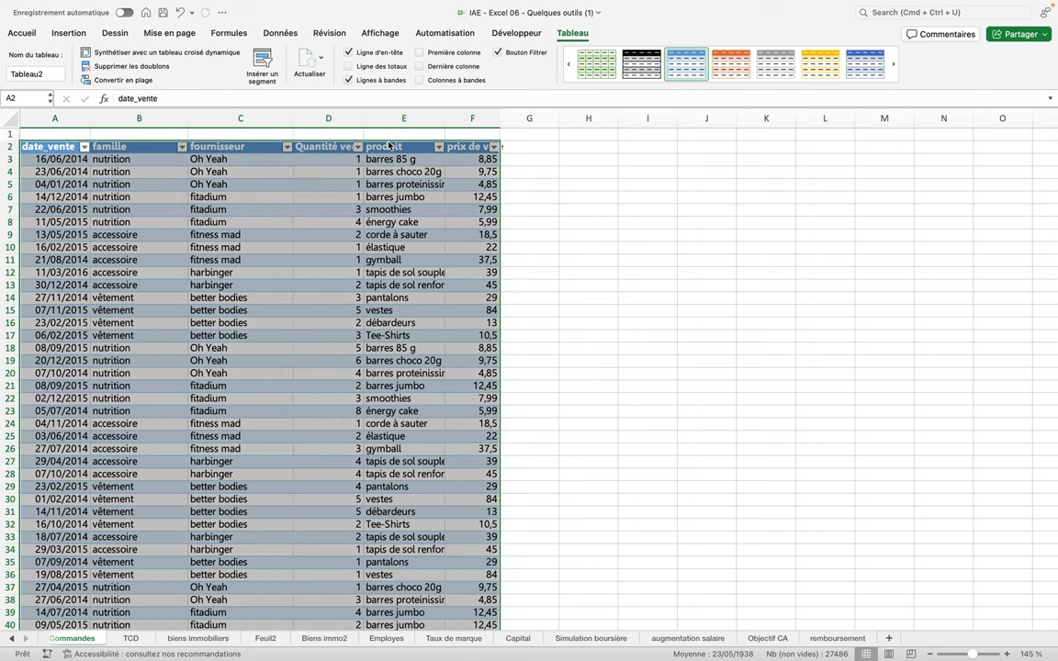
{"action": "left_click", "coordinate": [389, 144]}
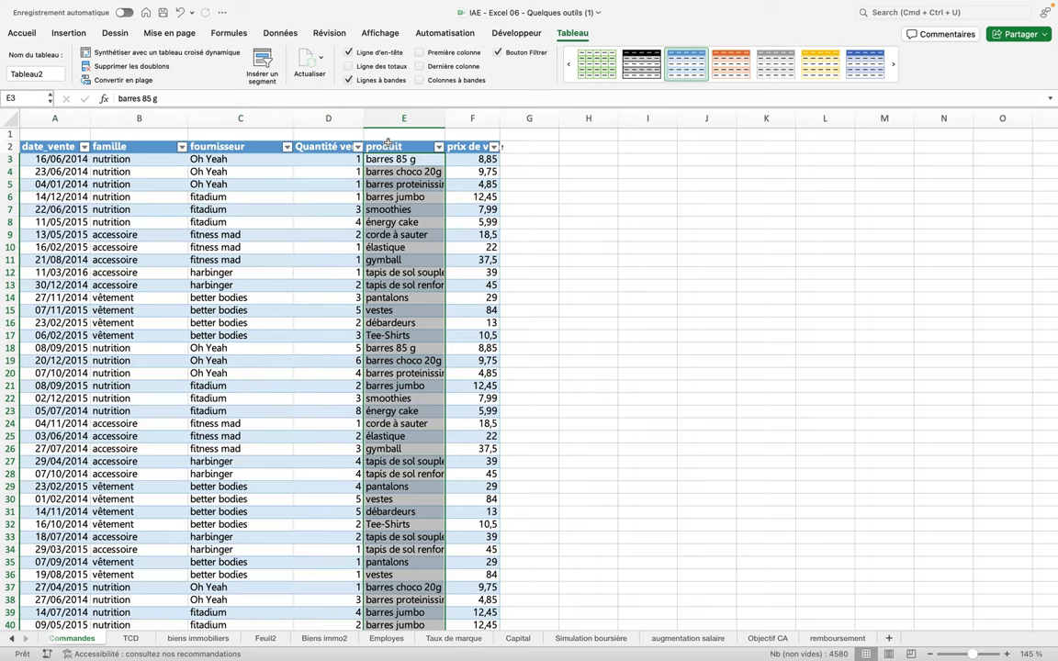
{"action": "left_click", "coordinate": [390, 144]}
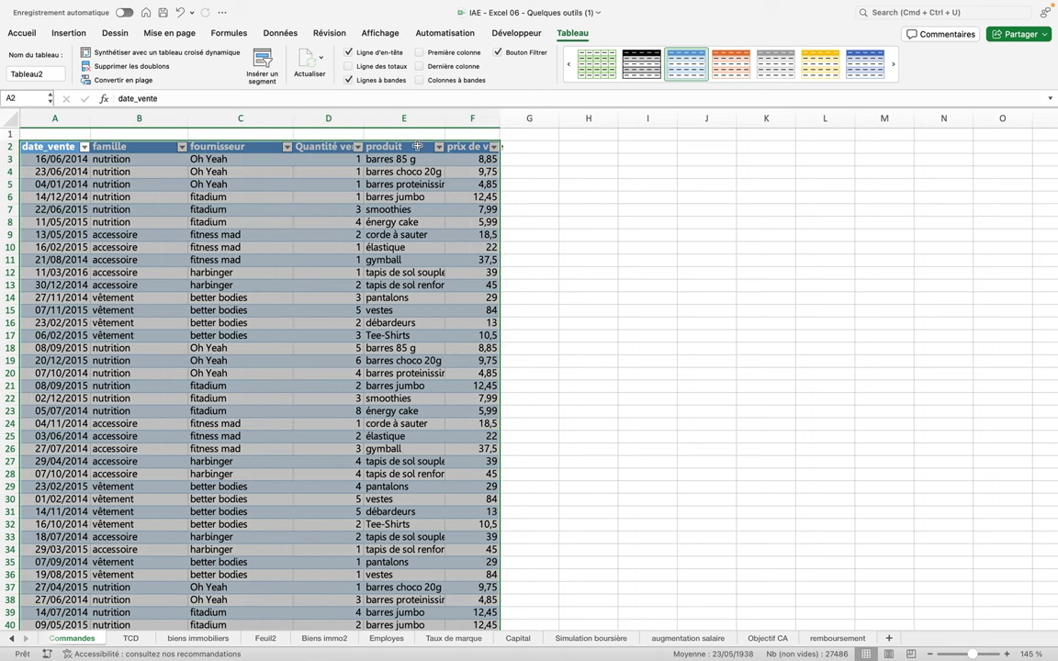
{"action": "left_click", "coordinate": [388, 143]}
{"action": "left_click", "coordinate": [373, 144]}
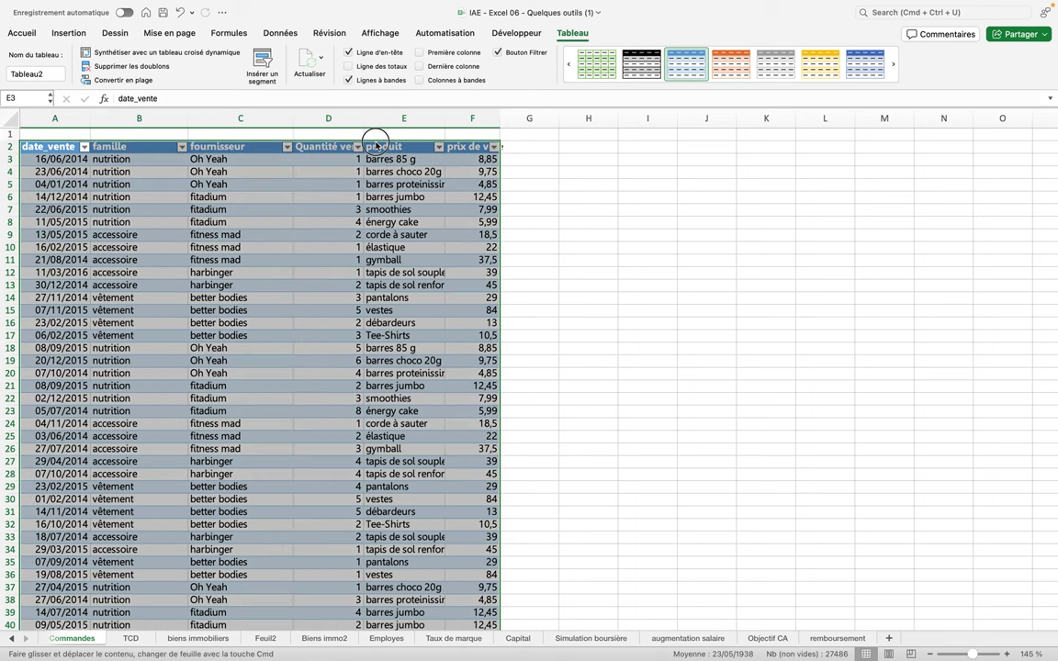
{"action": "left_click", "coordinate": [373, 147]}
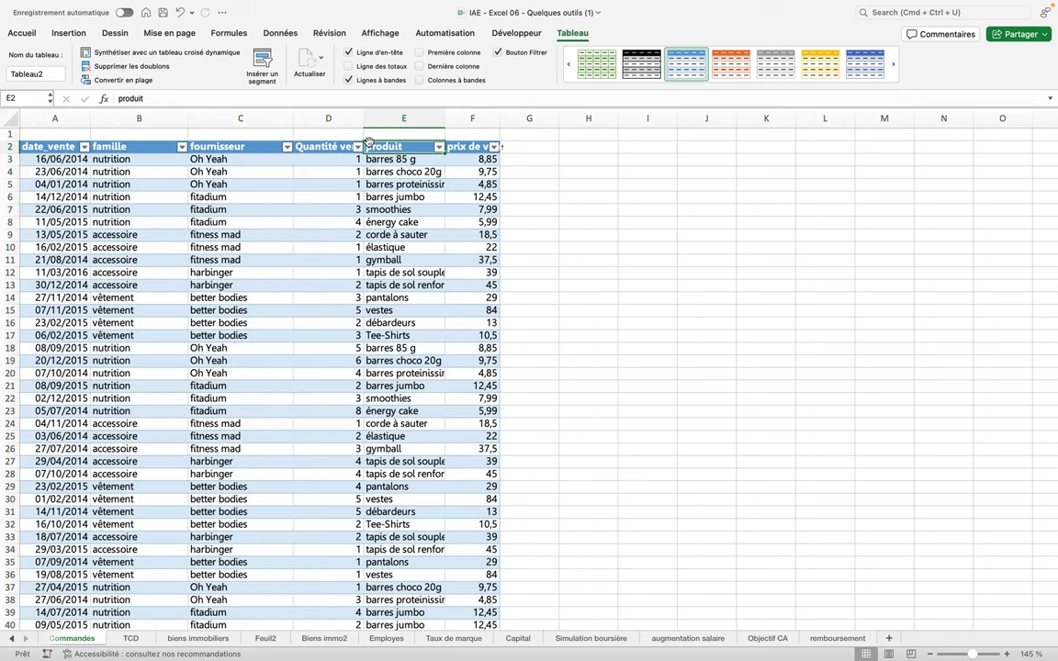
{"action": "left_click", "coordinate": [368, 143]}
{"action": "left_click_drag", "start_coordinate": [366, 145], "coordinate": [316, 147]}
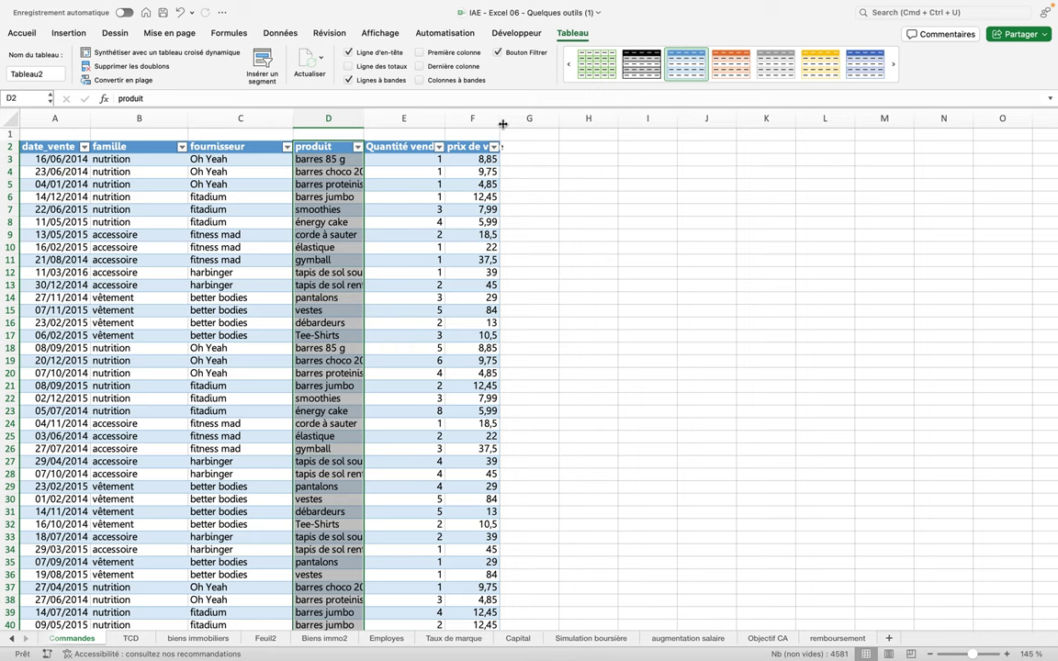
Widen prix de vente and Quantité vendue (to 14,00) so both headers show fully.
{"action": "left_click_drag", "start_coordinate": [502, 124], "coordinate": [529, 123]}
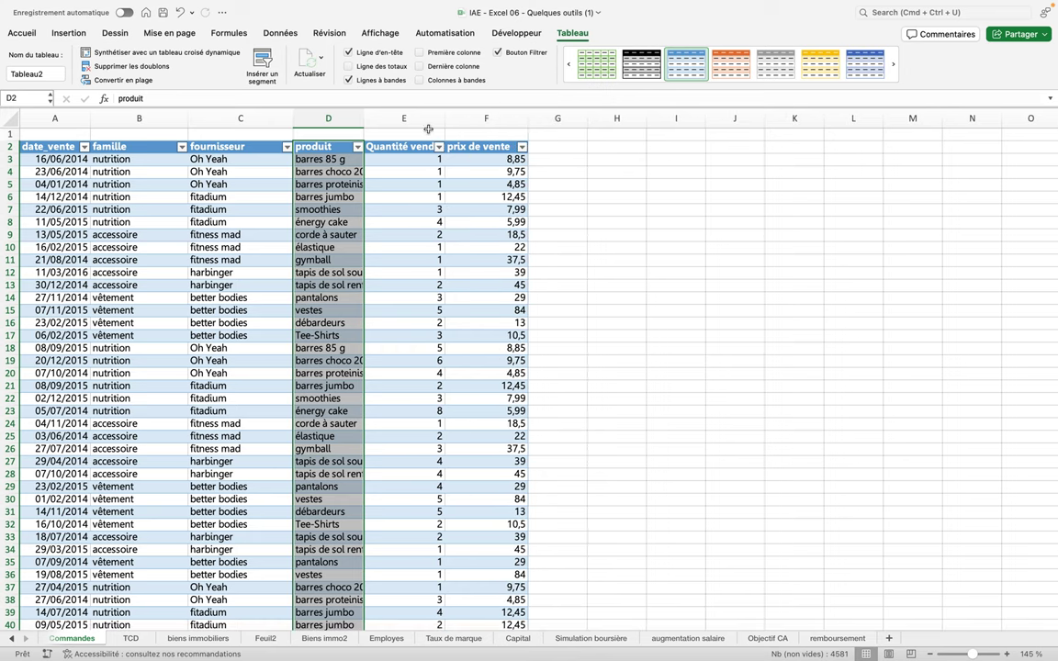
{"action": "left_click_drag", "start_coordinate": [446, 119], "coordinate": [465, 118]}
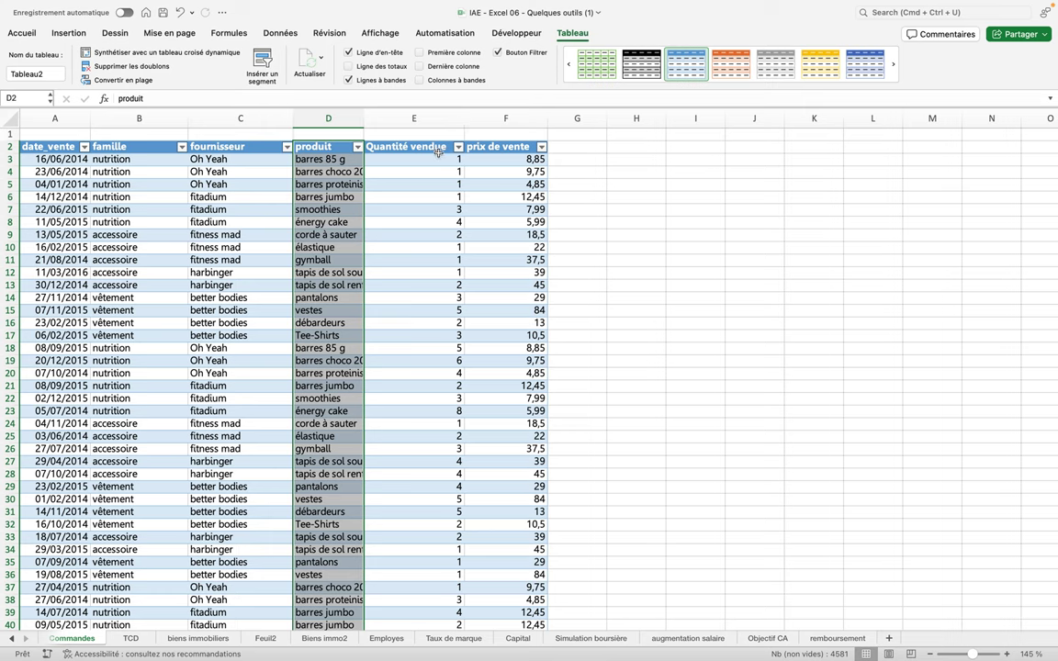
{"action": "left_click", "coordinate": [577, 148]}
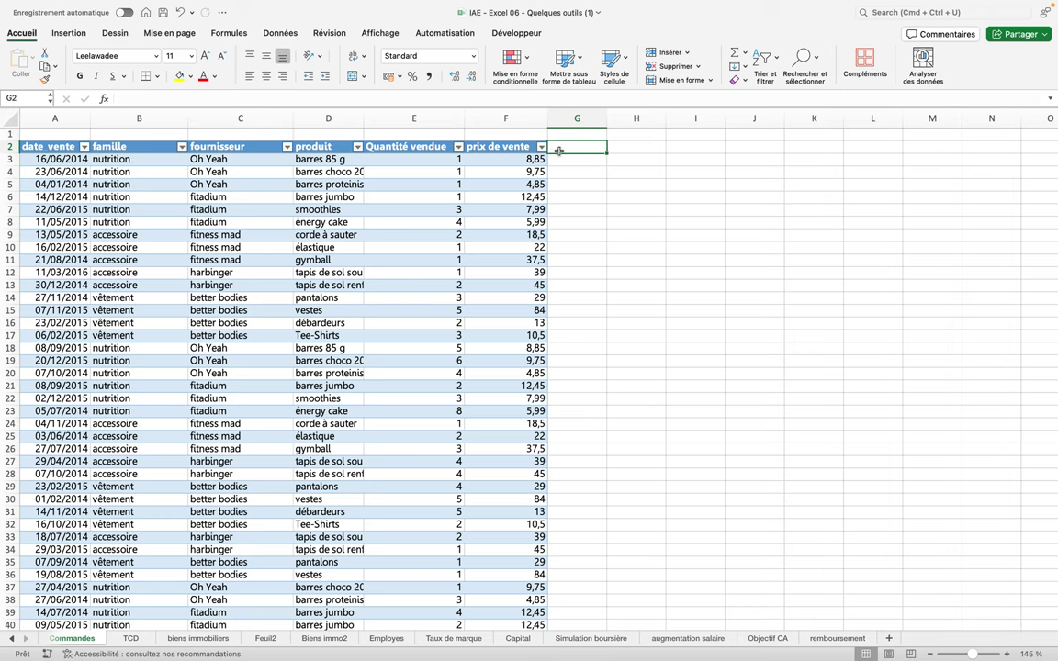
Enter the header 'Montant' in G2, extending the table.
{"action": "type", "text": "Mona"}
{"action": "key", "text": "BackSpace"}
{"action": "type", "text": "tant"}
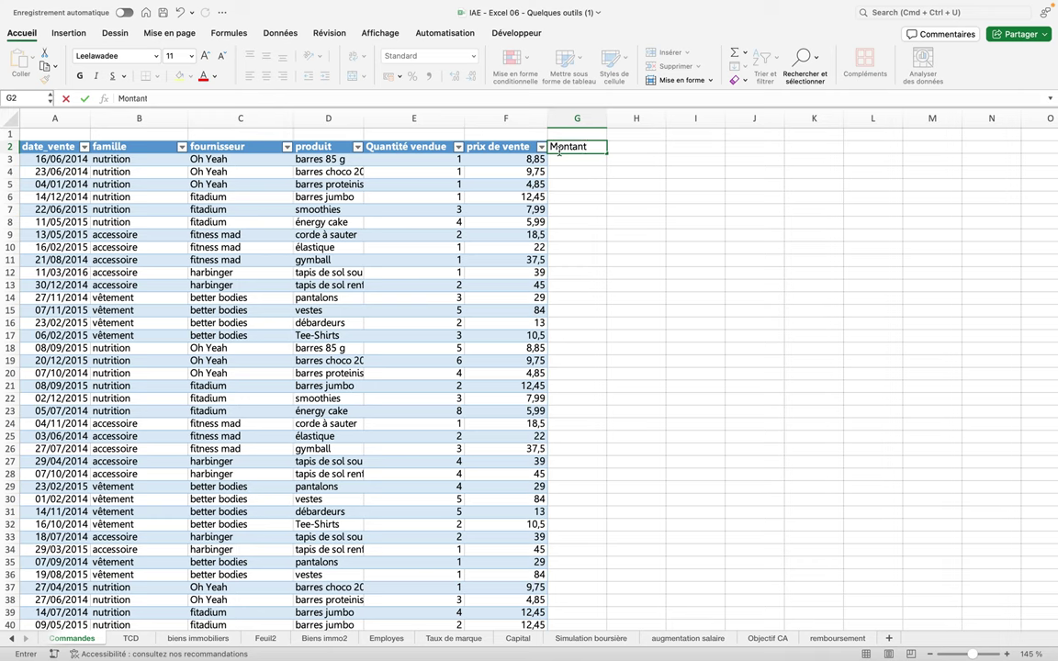
{"action": "key", "text": "Return"}
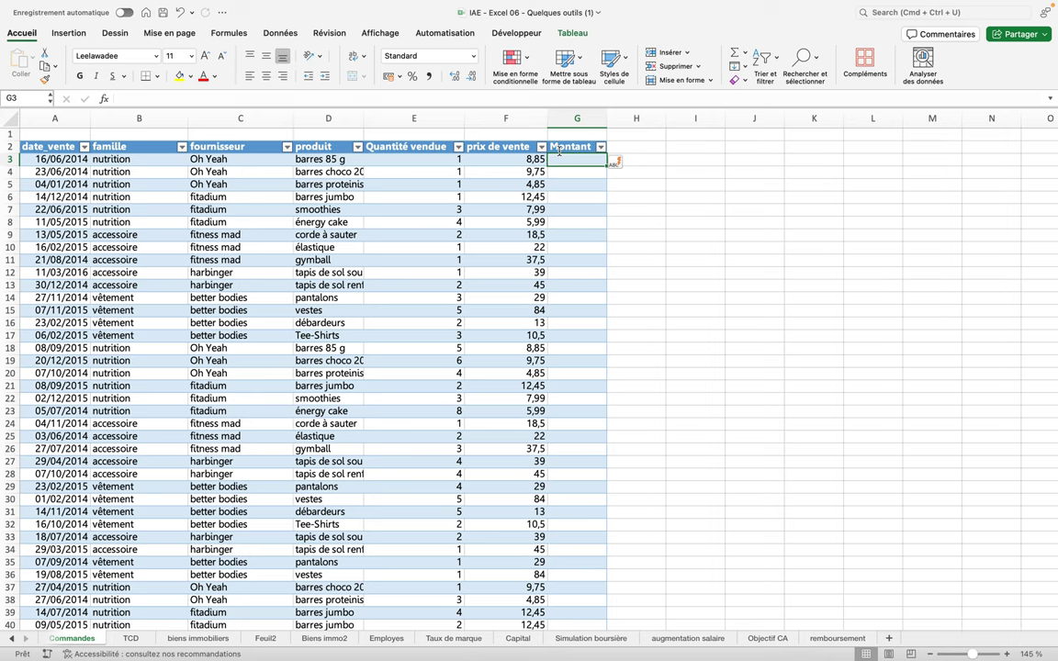
Fill Montant with =[@[Quantité vendue]]*[@[prix de vente]] for every row.
{"action": "type", "text": "="}
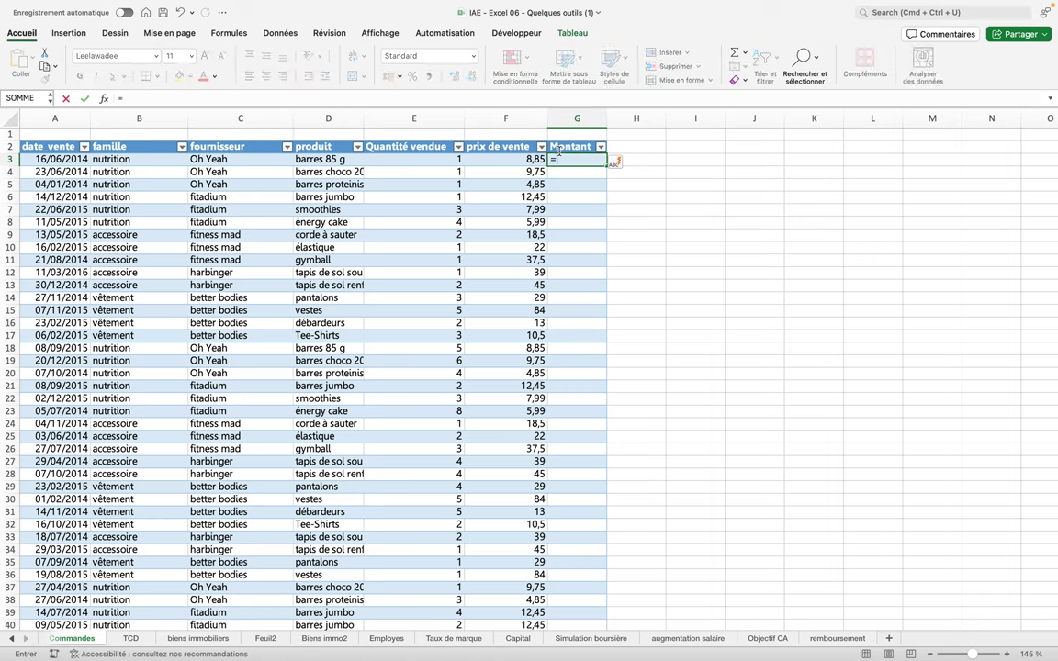
{"action": "left_click", "coordinate": [412, 156]}
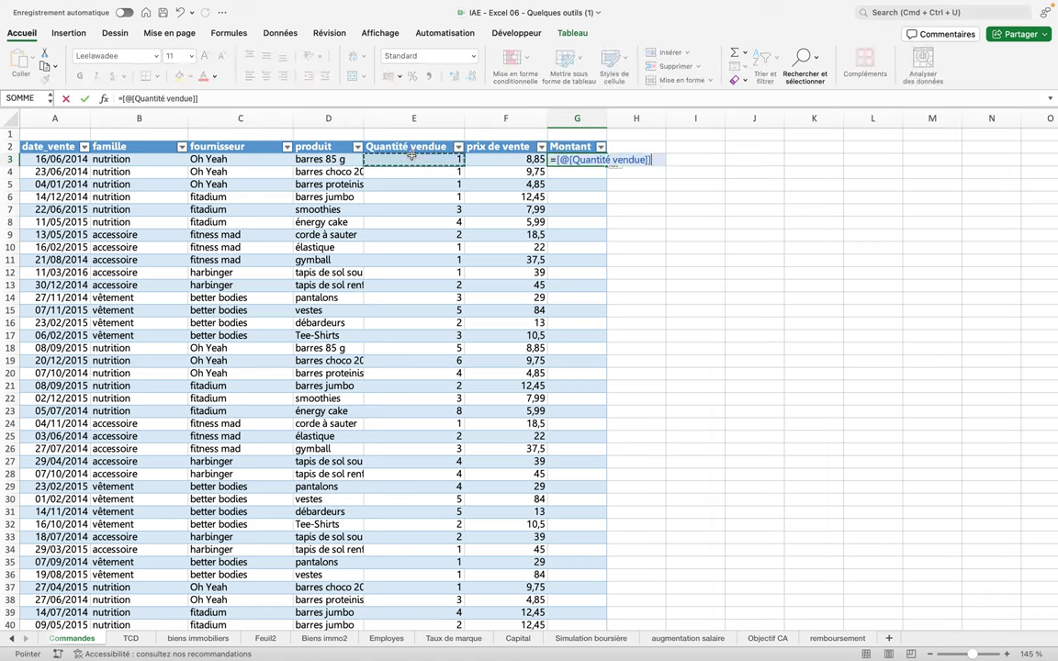
{"action": "type", "text": "*"}
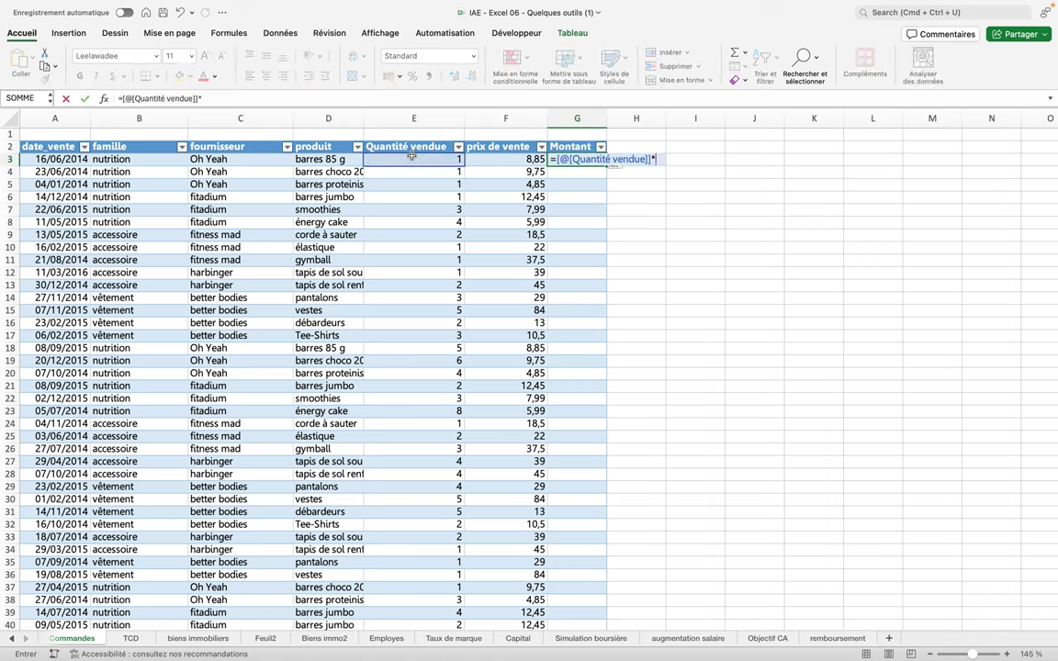
{"action": "left_click", "coordinate": [484, 158]}
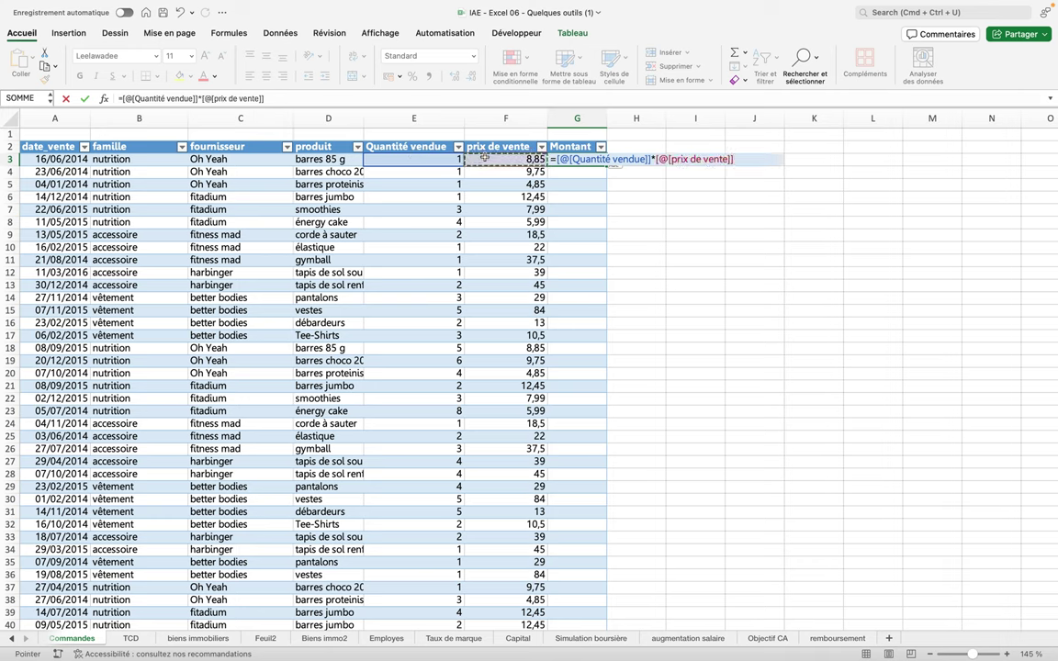
{"action": "key", "text": "Return"}
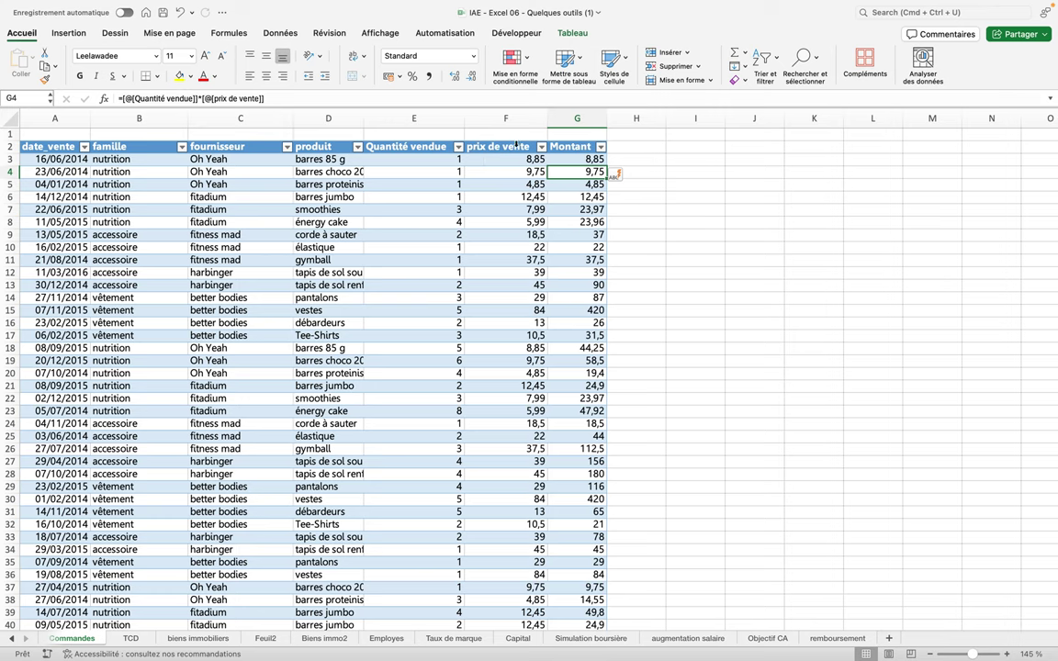
Format the prix de vente and Montant values as euro amounts like 8,85 €.
{"action": "left_click_drag", "start_coordinate": [517, 146], "coordinate": [557, 145]}
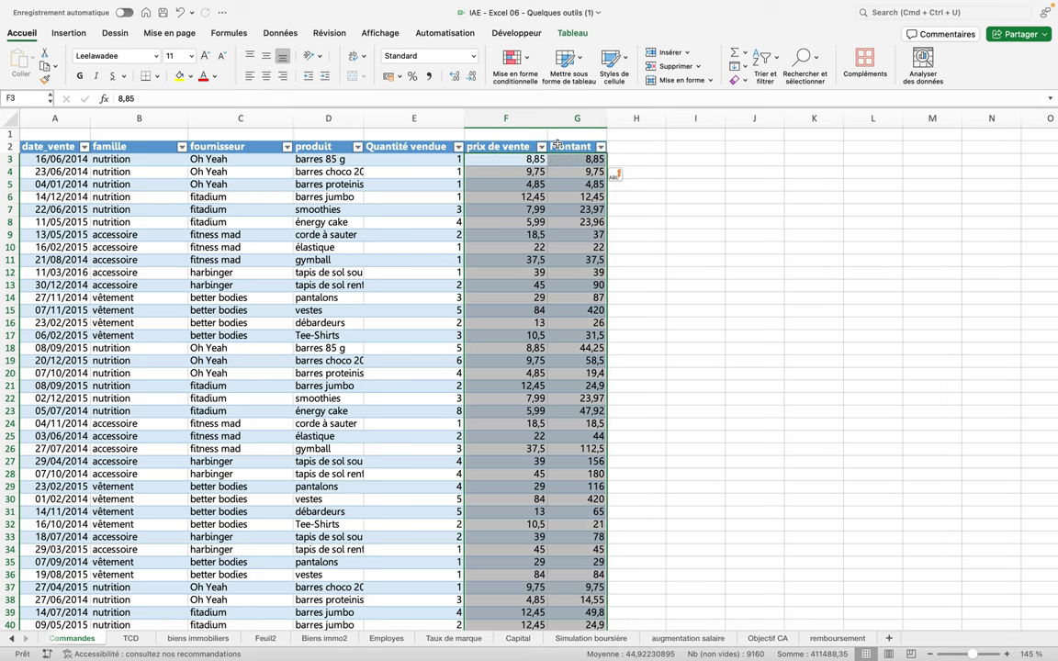
{"action": "left_click", "coordinate": [390, 77]}
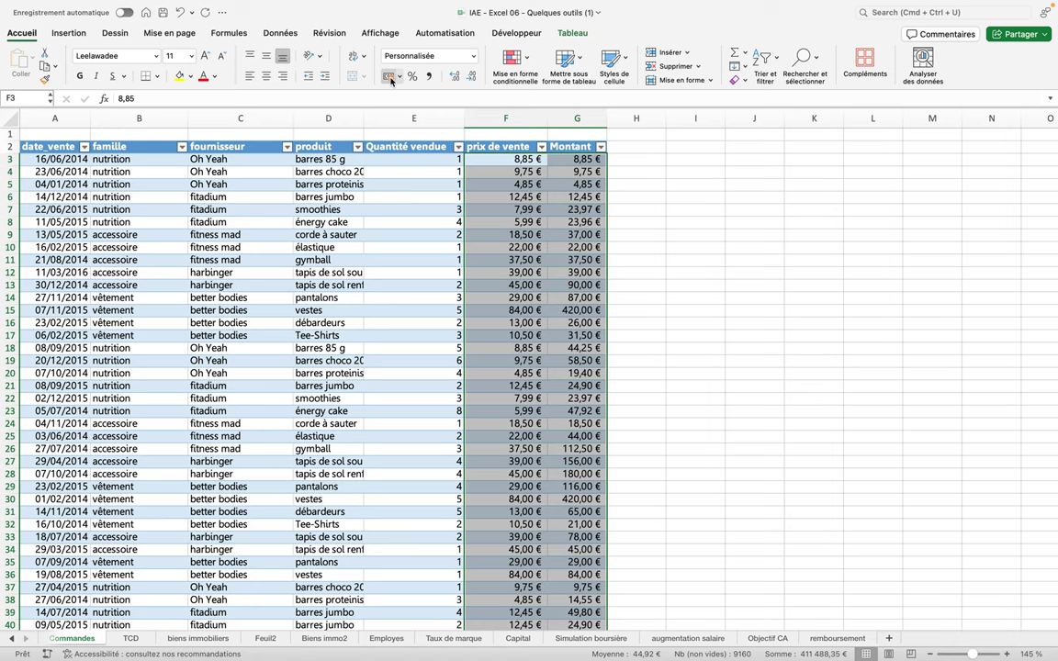
{"action": "left_click", "coordinate": [251, 183]}
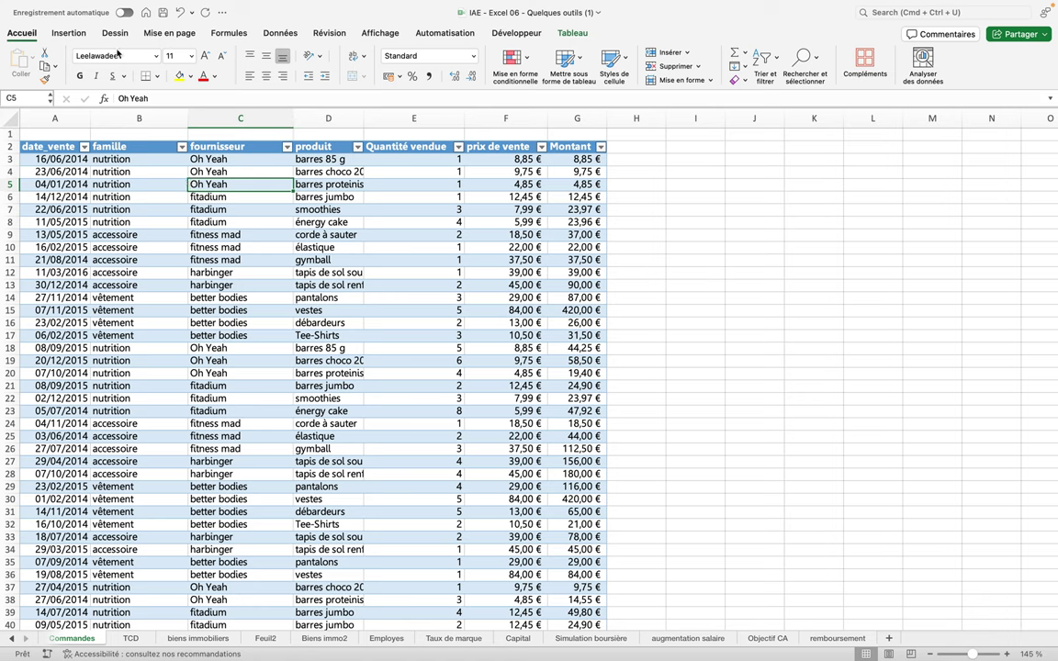
Sort the table on fournisseur in Croissant order, putting better bodies rows first.
{"action": "left_click", "coordinate": [280, 33]}
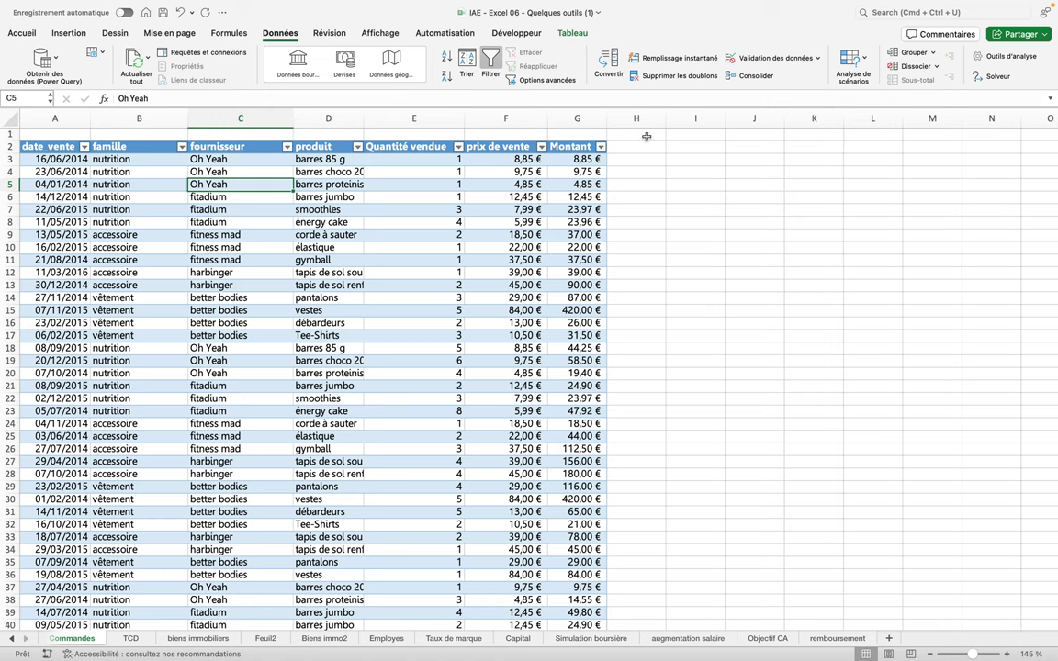
{"action": "left_click", "coordinate": [288, 148]}
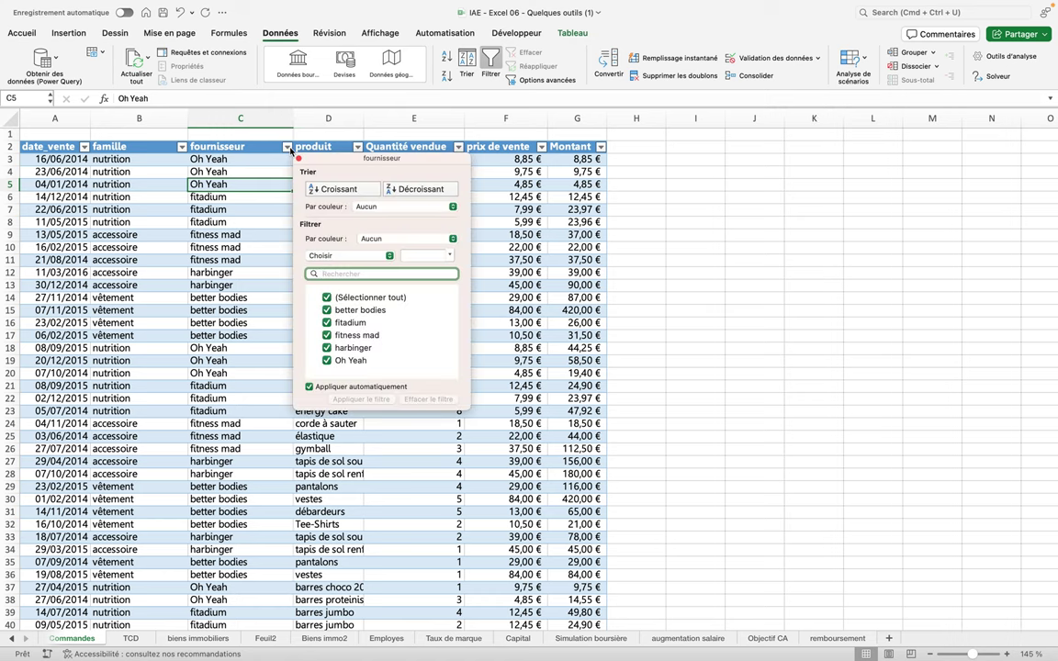
{"action": "left_click", "coordinate": [343, 191]}
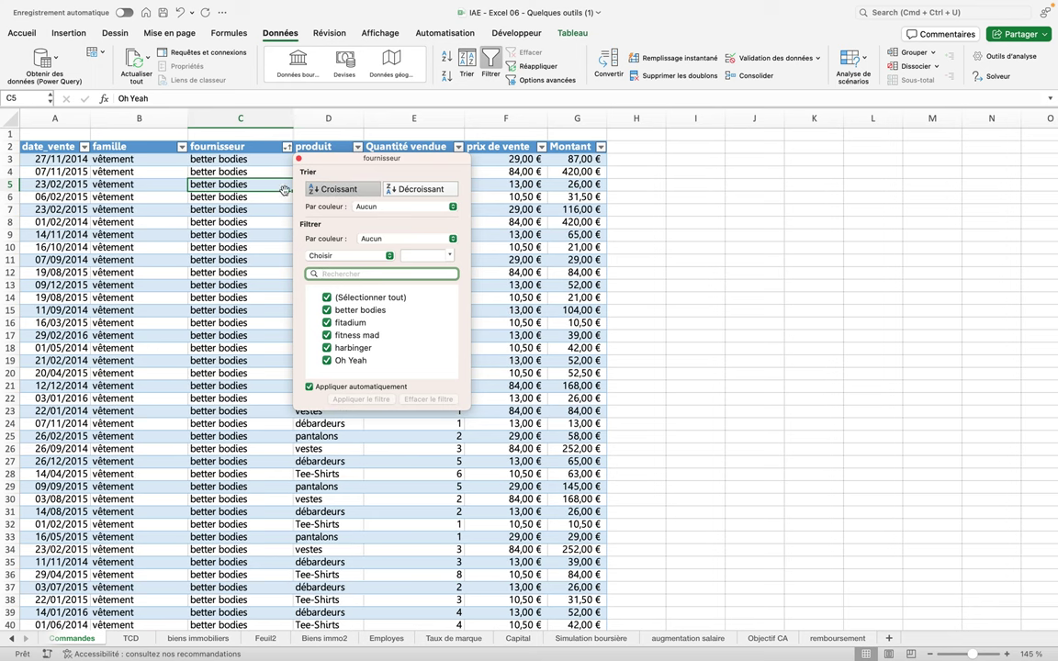
{"action": "left_click", "coordinate": [299, 160]}
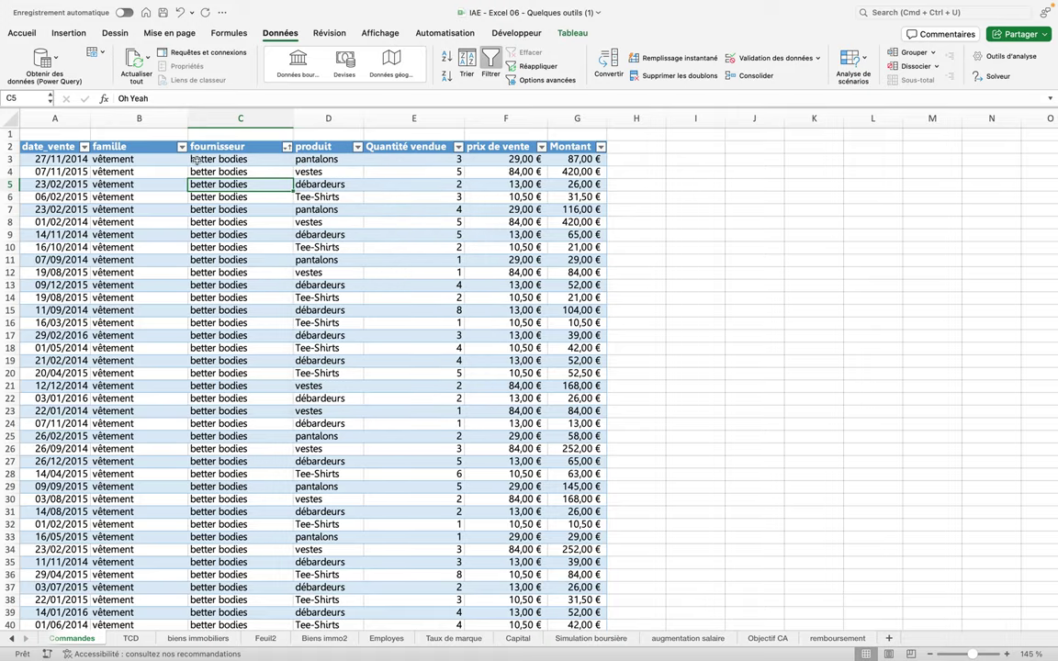
{"action": "scroll", "coordinate": [217, 400], "scroll_direction": "down", "scroll_amount": 3}
Convert Tableau2 to a normal range with Convertir en plage, answering Oui.
{"action": "scroll", "coordinate": [217, 401], "scroll_direction": "up", "scroll_amount": 3}
{"action": "scroll", "coordinate": [217, 400], "scroll_direction": "down", "scroll_amount": 3}
{"action": "scroll", "coordinate": [217, 400], "scroll_direction": "up", "scroll_amount": 3}
{"action": "left_click", "coordinate": [443, 193]}
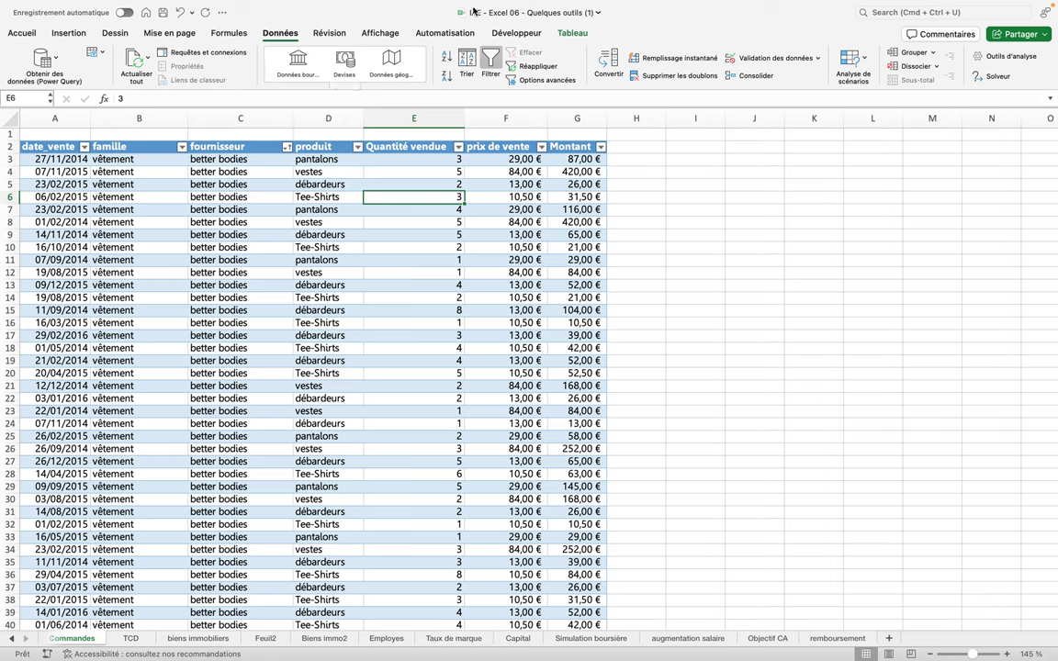
{"action": "mouse_move", "coordinate": [581, 5]}
{"action": "left_click", "coordinate": [481, 236]}
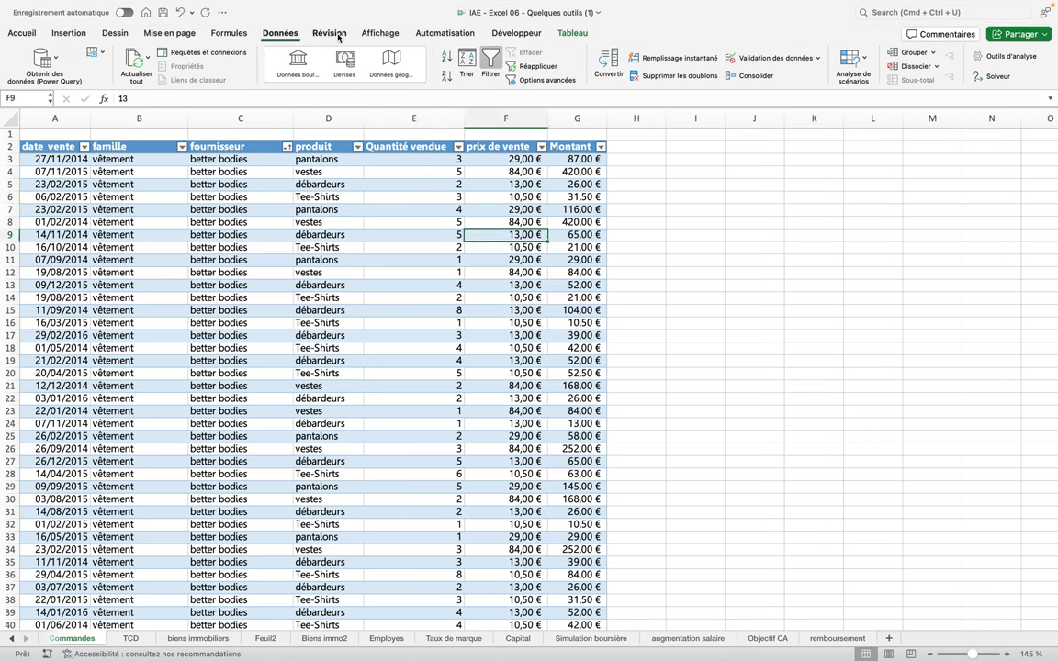
{"action": "left_click", "coordinate": [570, 34]}
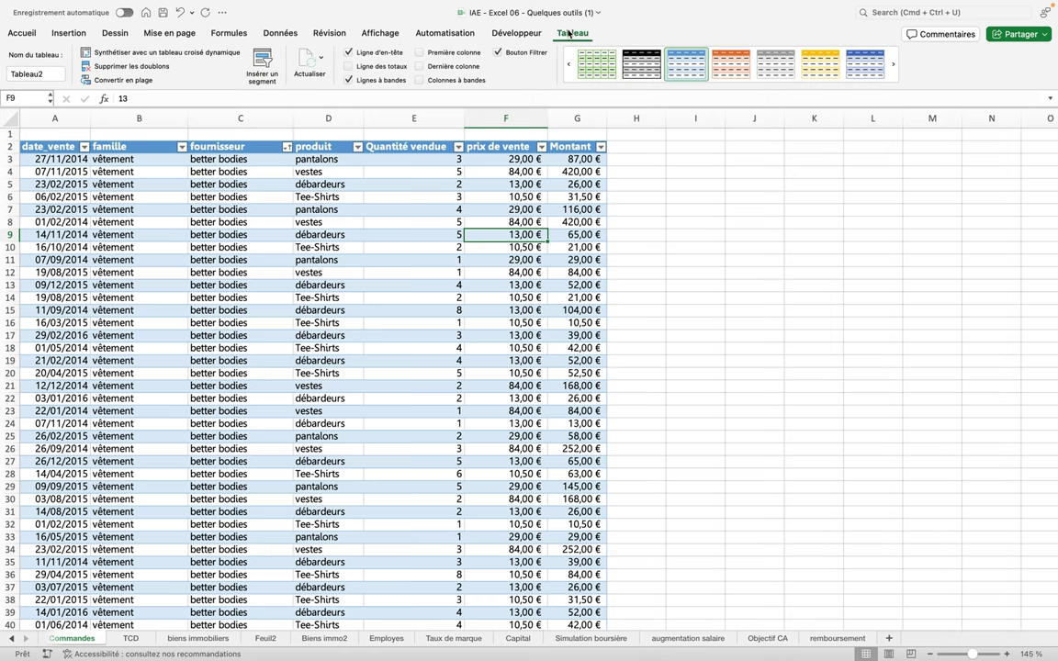
{"action": "left_click", "coordinate": [120, 80]}
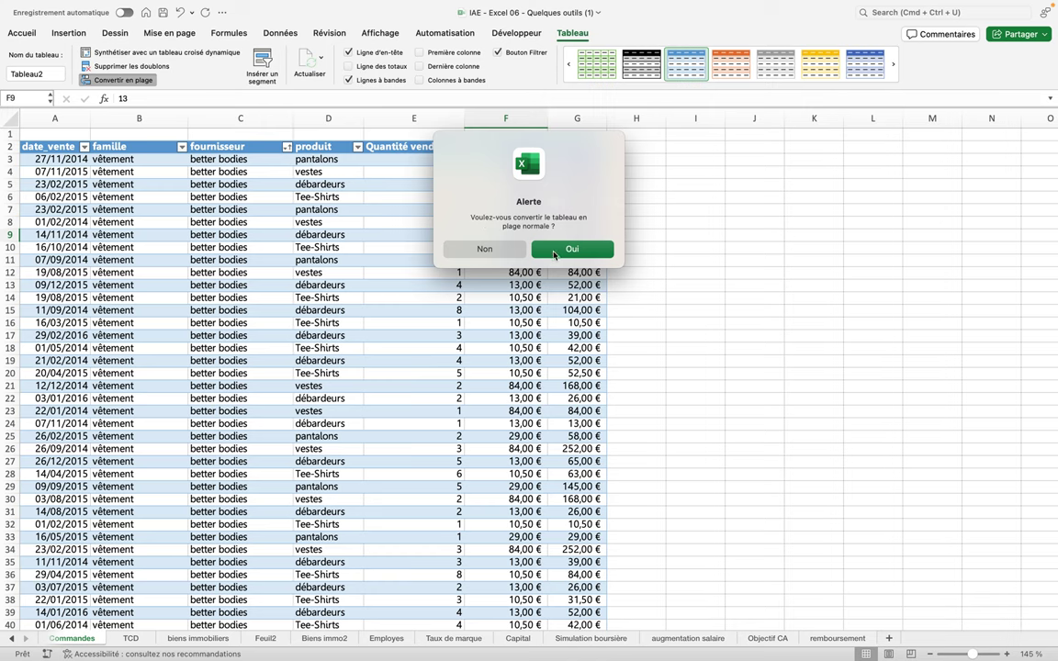
{"action": "left_click", "coordinate": [554, 256]}
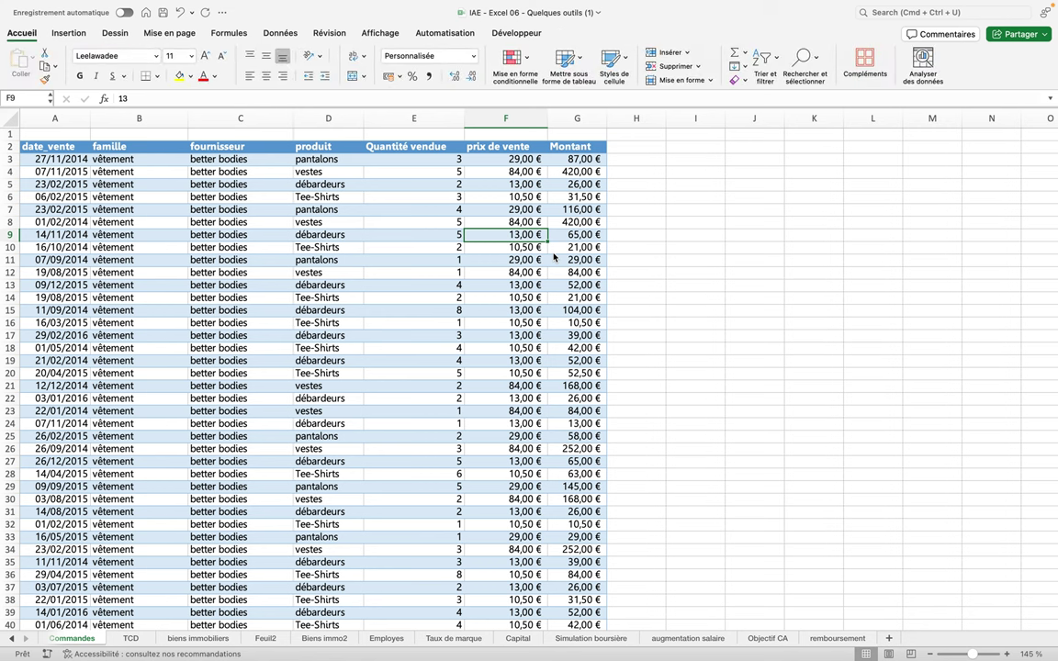
{"action": "left_click", "coordinate": [280, 293]}
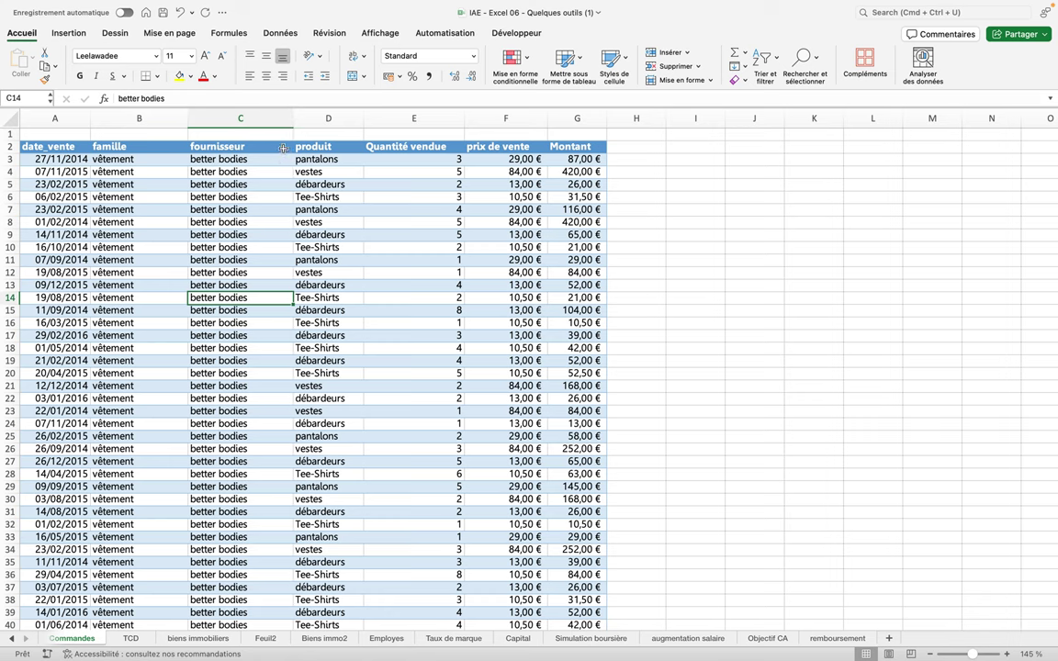
Add Sous-total rows counting Montant (Nombre) at each change of fournisseur.
{"action": "left_click", "coordinate": [278, 33]}
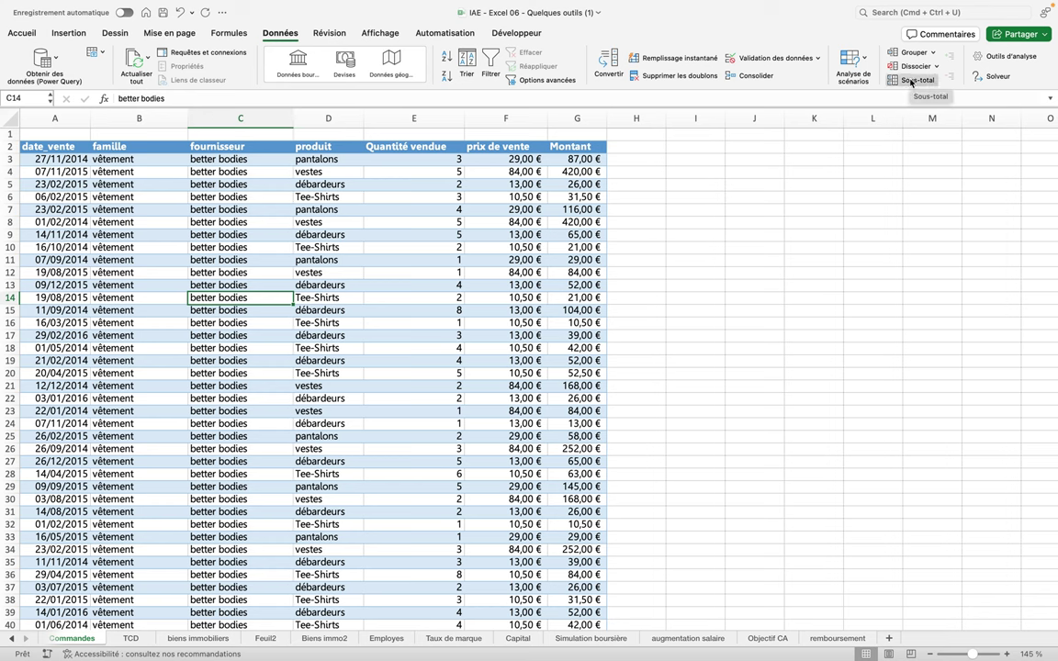
{"action": "left_click", "coordinate": [912, 81]}
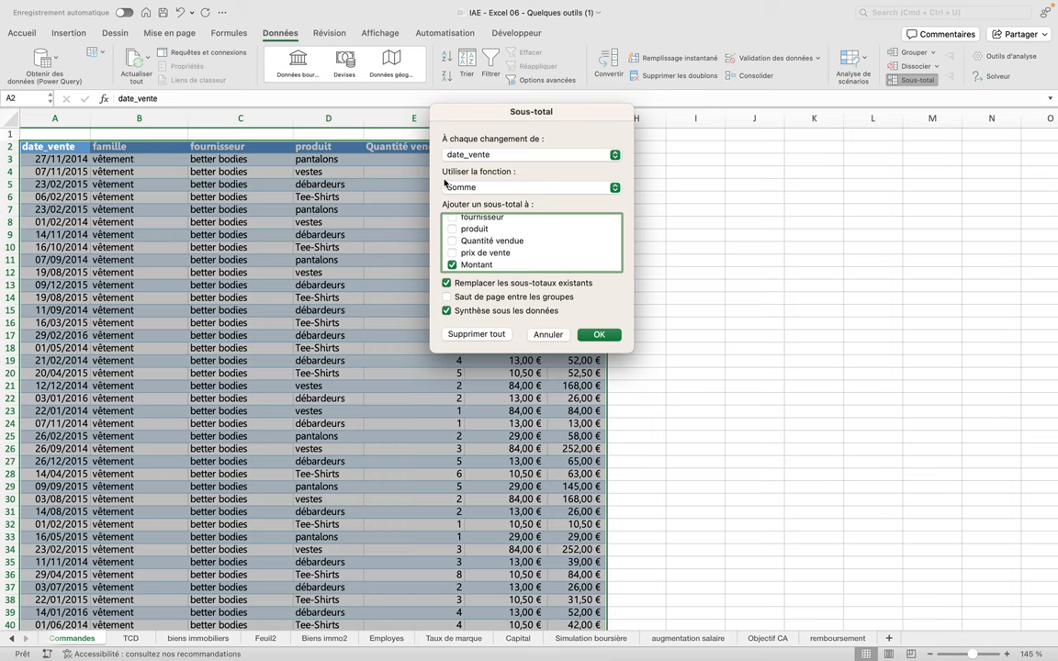
{"action": "left_click", "coordinate": [474, 155]}
{"action": "left_click", "coordinate": [473, 184]}
{"action": "left_click", "coordinate": [616, 187]}
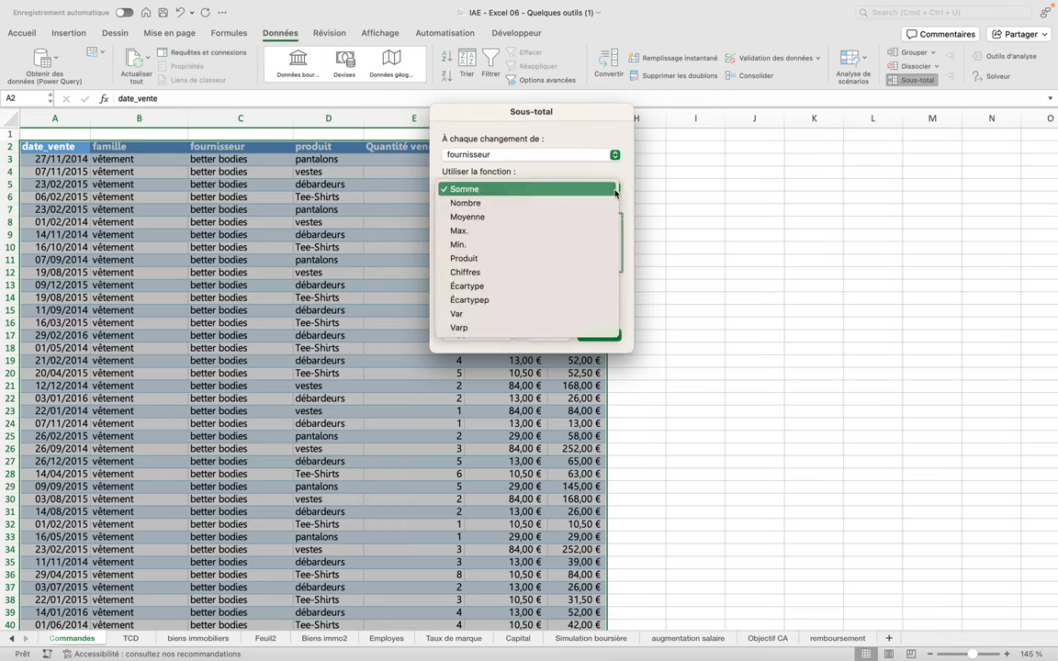
{"action": "left_click", "coordinate": [544, 204]}
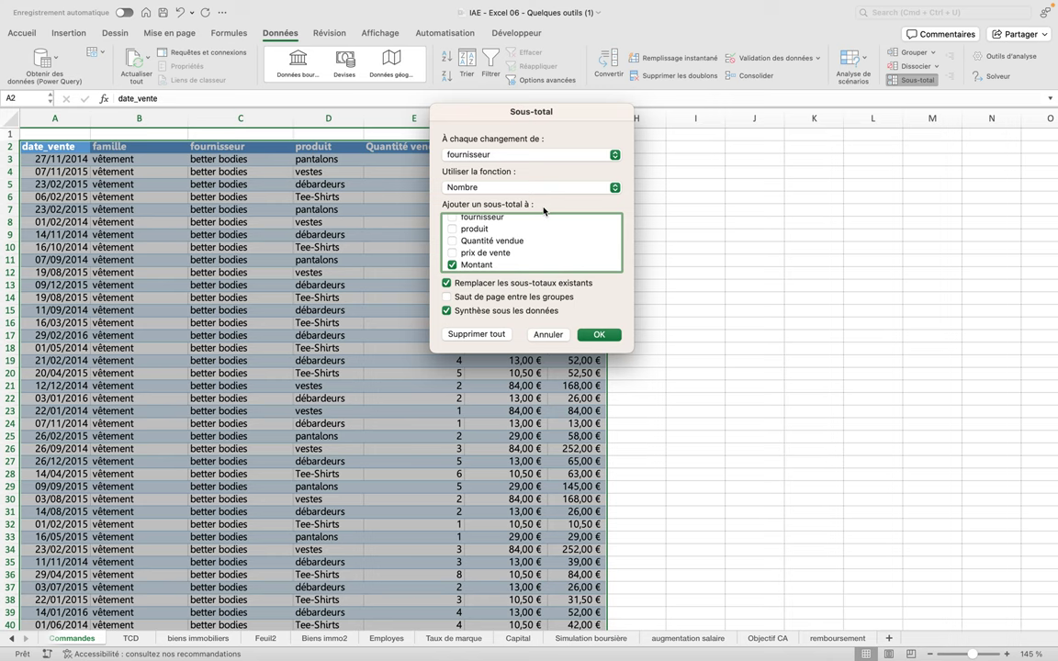
{"action": "left_click", "coordinate": [453, 265]}
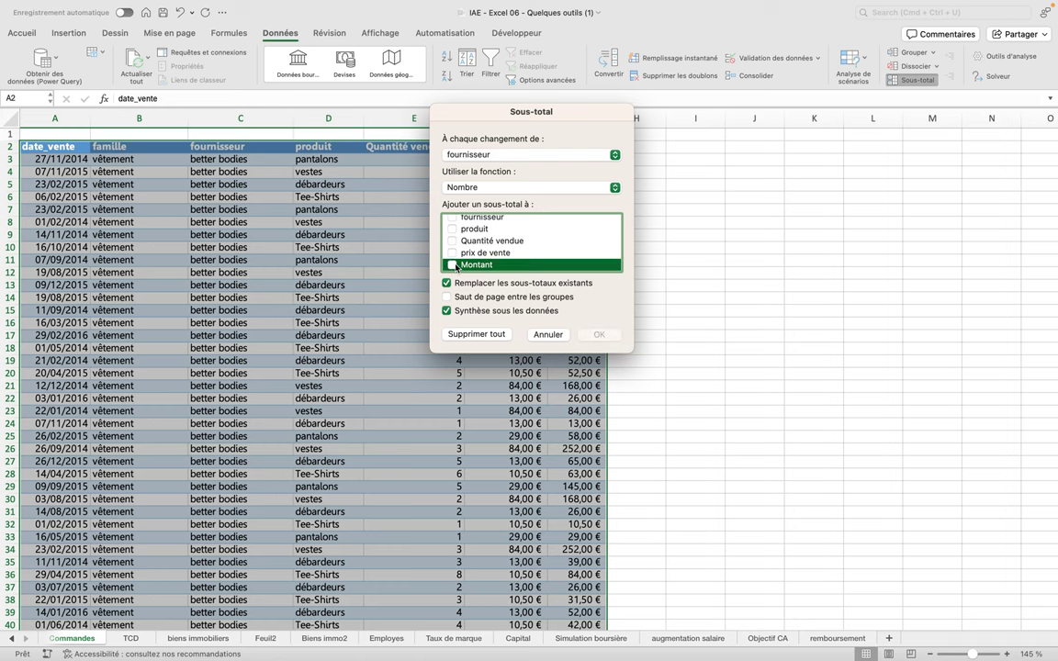
{"action": "left_click", "coordinate": [452, 264]}
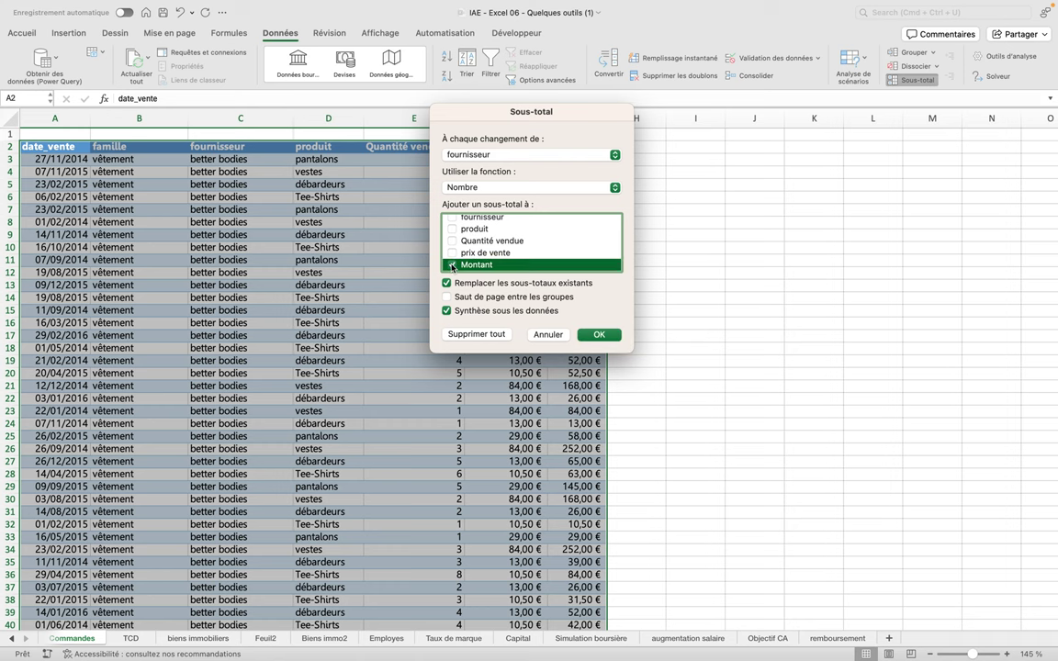
{"action": "left_click", "coordinate": [599, 334]}
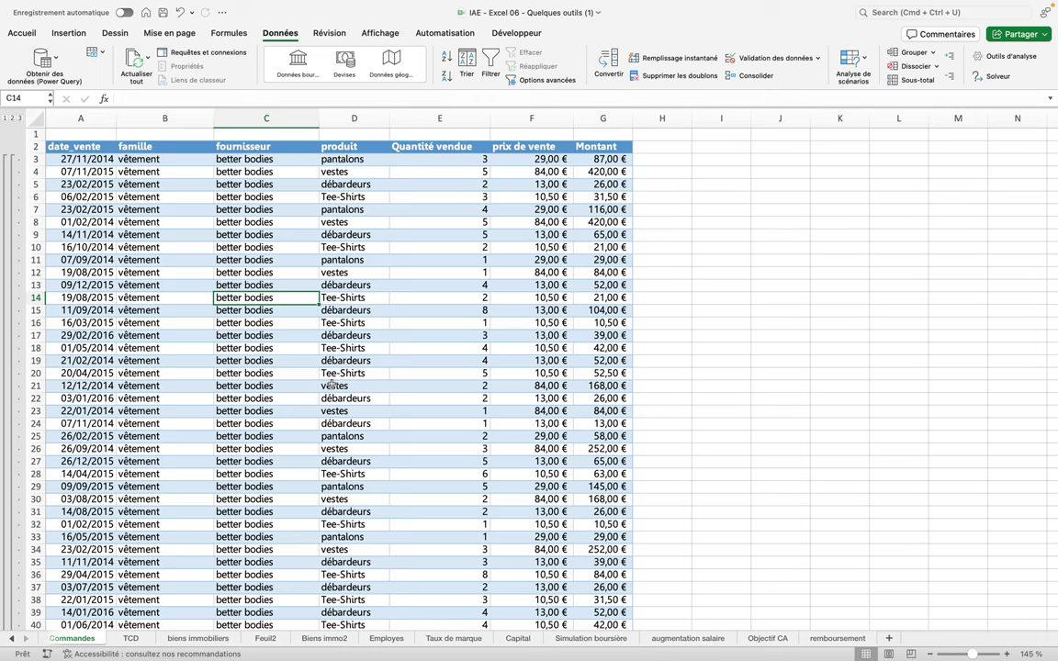
{"action": "scroll", "coordinate": [333, 386], "scroll_direction": "down", "scroll_amount": 5}
{"action": "scroll", "coordinate": [333, 386], "scroll_direction": "down", "scroll_amount": 2}
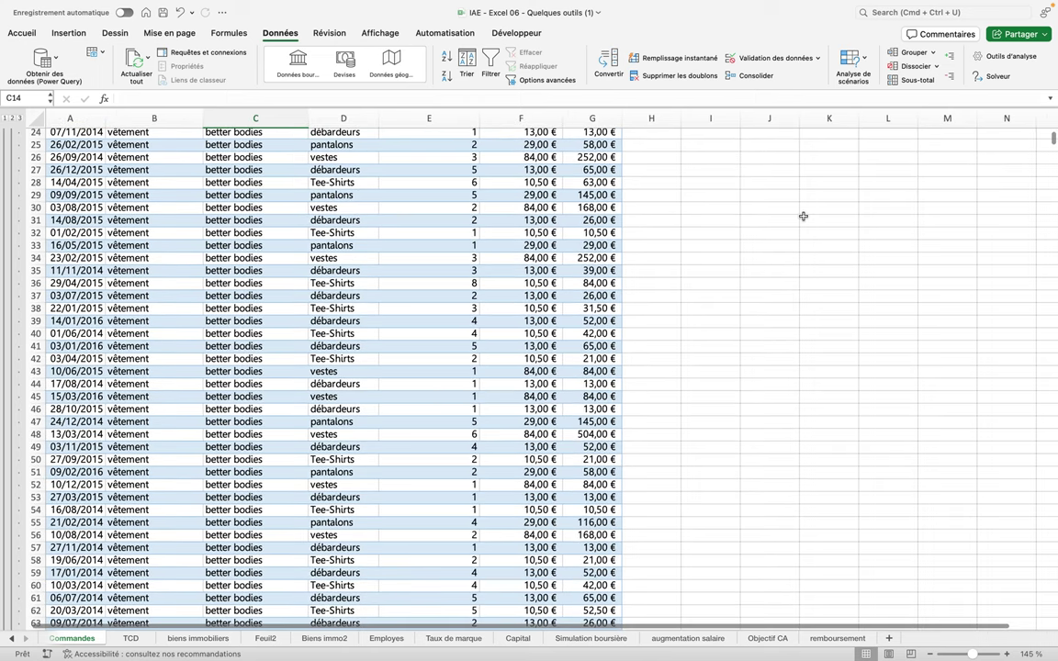
{"action": "mouse_move", "coordinate": [1054, 140]}
{"action": "left_mouse_down"}
{"action": "mouse_move", "coordinate": [1053, 340]}
{"action": "mouse_move", "coordinate": [866, 368]}
{"action": "left_mouse_up"}
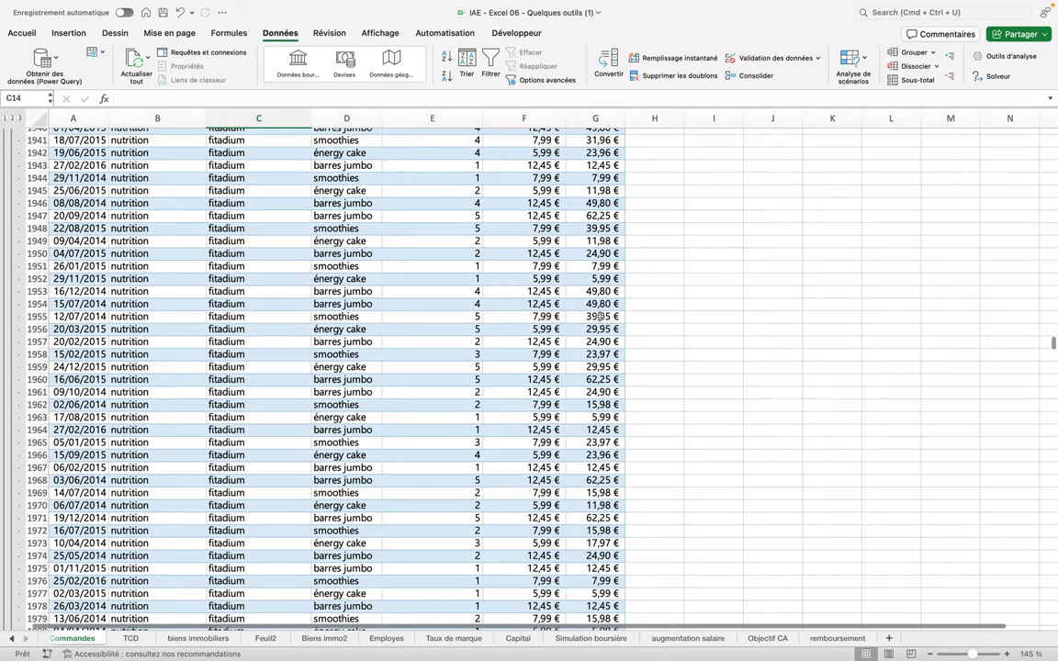
{"action": "scroll", "coordinate": [492, 312], "scroll_direction": "up", "scroll_amount": 10}
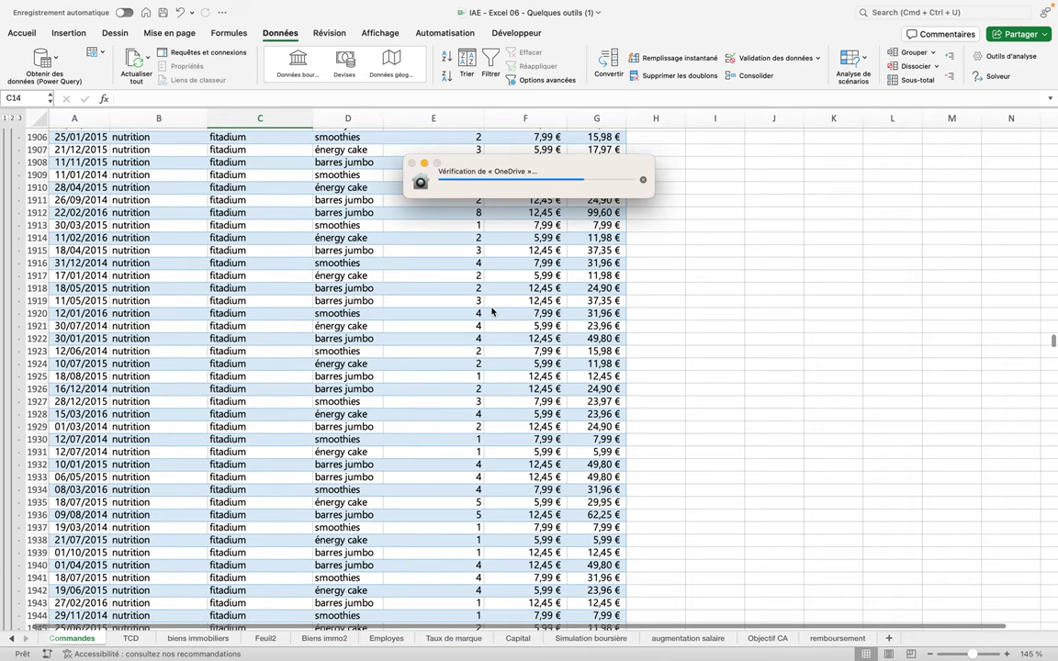
{"action": "scroll", "coordinate": [492, 312], "scroll_direction": "up", "scroll_amount": 5}
{"action": "scroll", "coordinate": [492, 312], "scroll_direction": "up", "scroll_amount": 5}
{"action": "scroll", "coordinate": [492, 312], "scroll_direction": "up", "scroll_amount": 1}
{"action": "scroll", "coordinate": [492, 313], "scroll_direction": "up", "scroll_amount": 7}
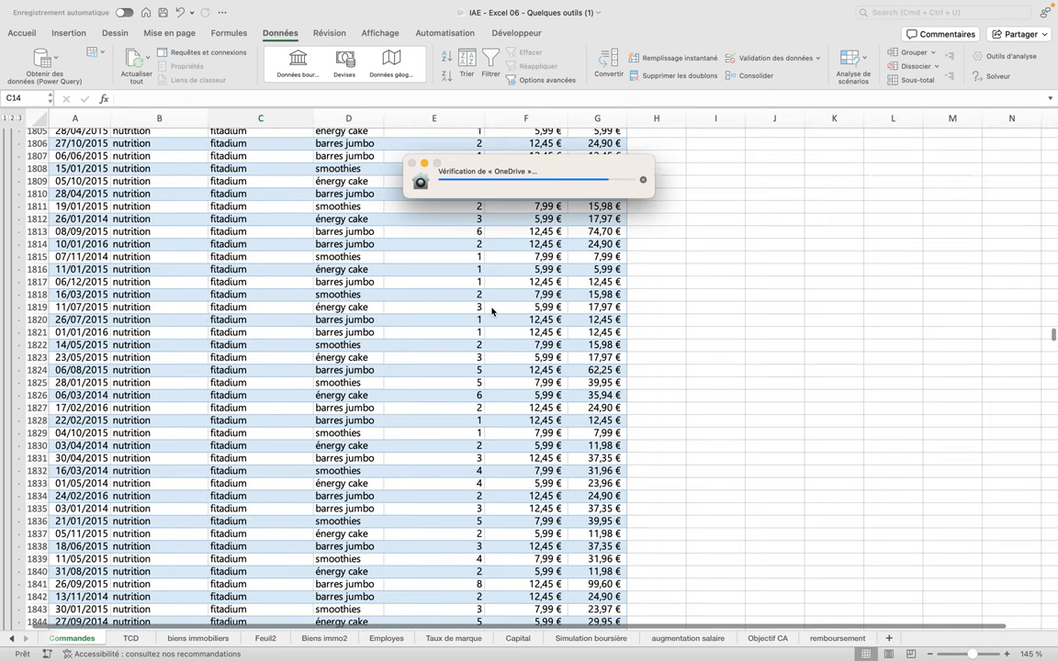
{"action": "scroll", "coordinate": [491, 312], "scroll_direction": "up", "scroll_amount": 7}
{"action": "scroll", "coordinate": [492, 313], "scroll_direction": "up", "scroll_amount": 8}
{"action": "scroll", "coordinate": [492, 312], "scroll_direction": "up", "scroll_amount": 7}
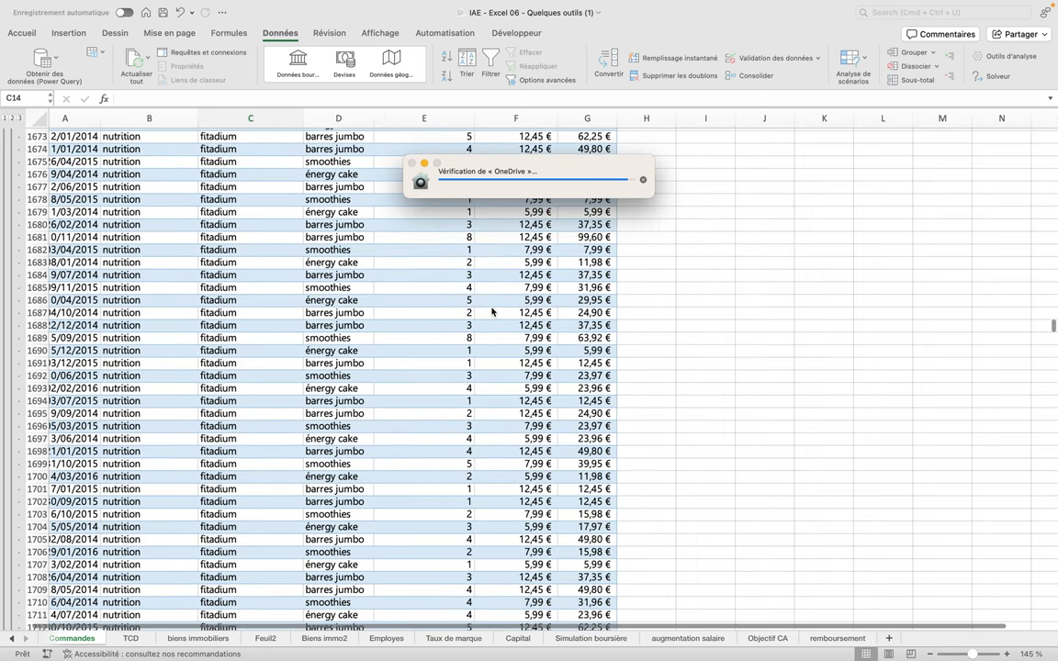
{"action": "scroll", "coordinate": [491, 312], "scroll_direction": "up", "scroll_amount": 8}
{"action": "scroll", "coordinate": [492, 312], "scroll_direction": "up", "scroll_amount": 8}
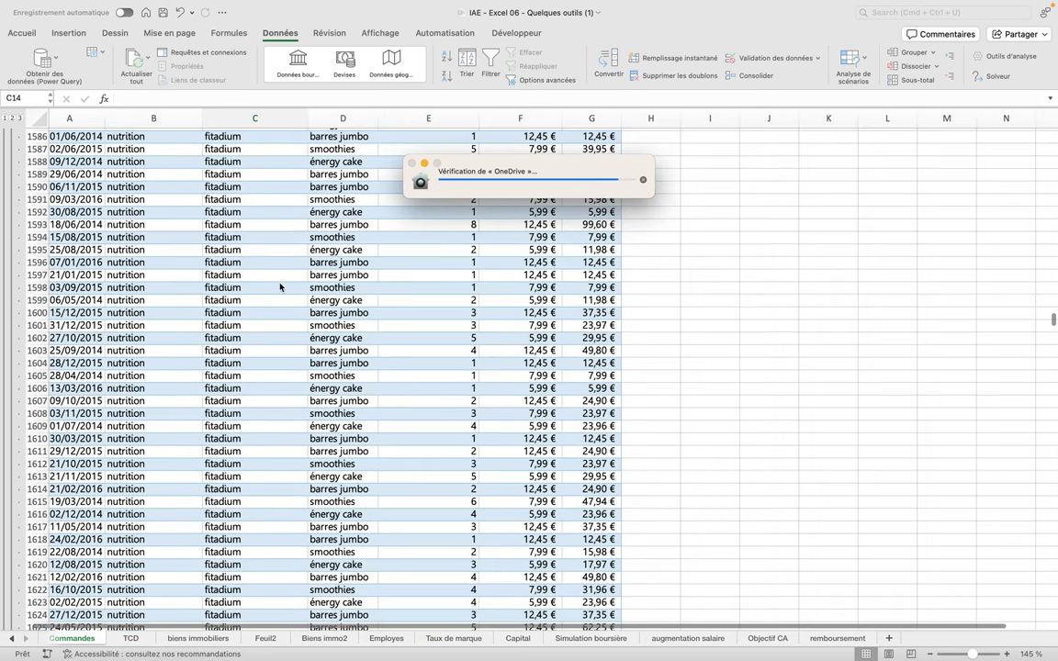
{"action": "scroll", "coordinate": [280, 287], "scroll_direction": "up", "scroll_amount": 7}
{"action": "scroll", "coordinate": [280, 288], "scroll_direction": "up", "scroll_amount": 7}
{"action": "scroll", "coordinate": [280, 287], "scroll_direction": "up", "scroll_amount": 5}
{"action": "scroll", "coordinate": [280, 288], "scroll_direction": "up", "scroll_amount": 5}
{"action": "scroll", "coordinate": [280, 287], "scroll_direction": "up", "scroll_amount": 7}
{"action": "scroll", "coordinate": [280, 287], "scroll_direction": "up", "scroll_amount": 8}
{"action": "scroll", "coordinate": [280, 287], "scroll_direction": "up", "scroll_amount": 10}
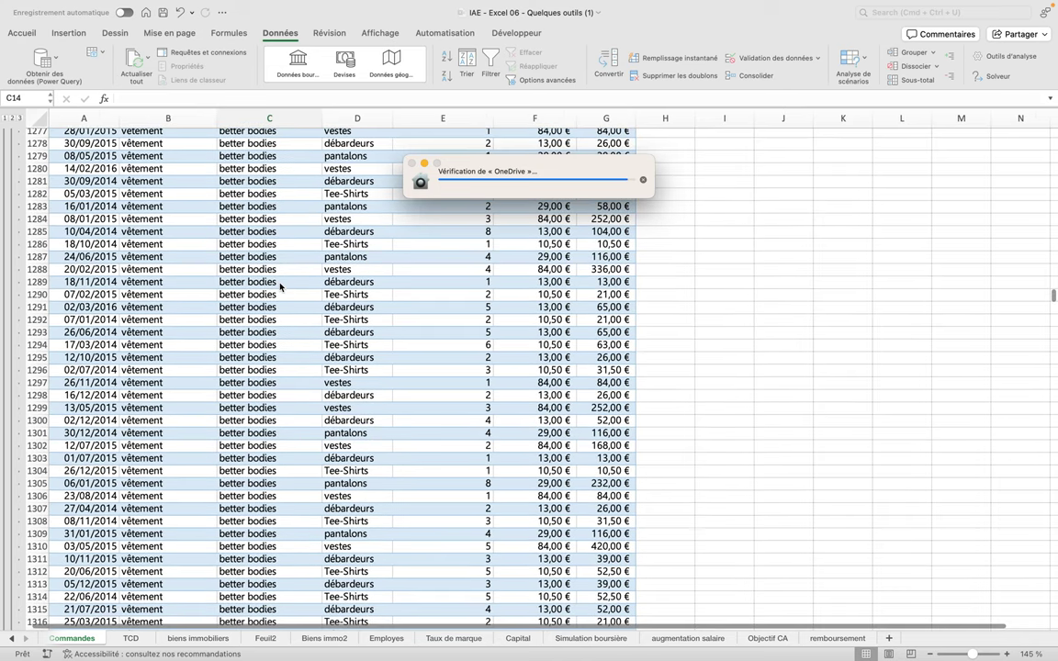
{"action": "scroll", "coordinate": [280, 287], "scroll_direction": "up", "scroll_amount": 10}
{"action": "scroll", "coordinate": [280, 288], "scroll_direction": "up", "scroll_amount": 5}
{"action": "scroll", "coordinate": [280, 287], "scroll_direction": "up", "scroll_amount": 8}
{"action": "scroll", "coordinate": [280, 287], "scroll_direction": "up", "scroll_amount": 9}
{"action": "scroll", "coordinate": [281, 288], "scroll_direction": "up", "scroll_amount": 3}
{"action": "scroll", "coordinate": [280, 288], "scroll_direction": "up", "scroll_amount": 8}
{"action": "scroll", "coordinate": [280, 287], "scroll_direction": "up", "scroll_amount": 4}
{"action": "scroll", "coordinate": [281, 288], "scroll_direction": "up", "scroll_amount": 20}
{"action": "scroll", "coordinate": [280, 288], "scroll_direction": "up", "scroll_amount": 15}
{"action": "scroll", "coordinate": [280, 287], "scroll_direction": "up", "scroll_amount": 12}
{"action": "scroll", "coordinate": [280, 287], "scroll_direction": "up", "scroll_amount": 13}
{"action": "scroll", "coordinate": [281, 287], "scroll_direction": "up", "scroll_amount": 20}
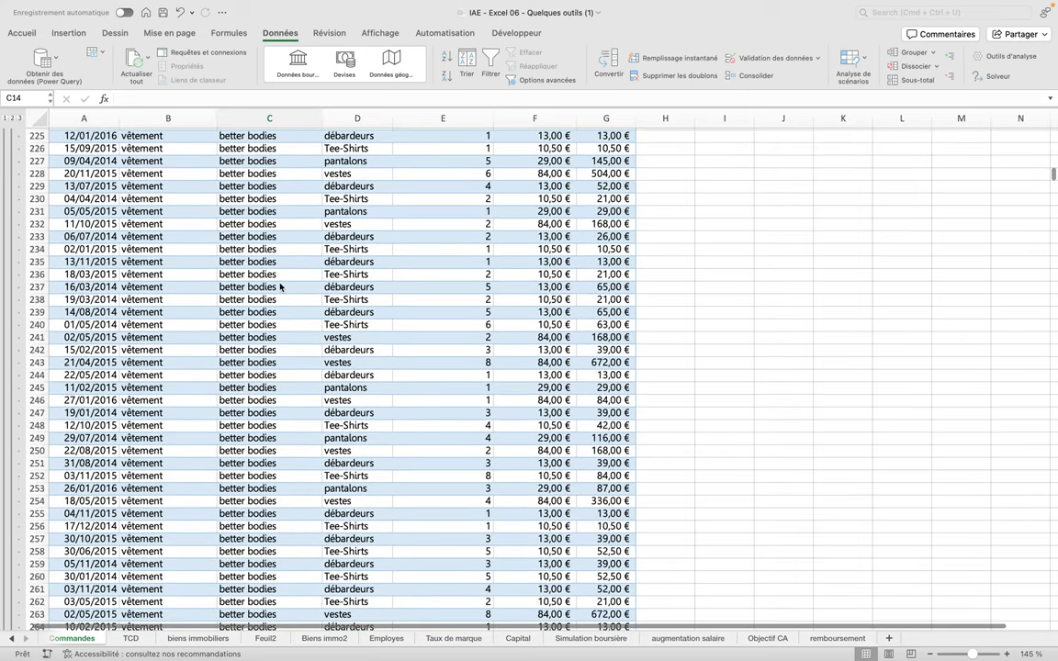
{"action": "scroll", "coordinate": [280, 287], "scroll_direction": "up", "scroll_amount": 15}
{"action": "scroll", "coordinate": [280, 288], "scroll_direction": "right", "scroll_amount": 2}
{"action": "scroll", "coordinate": [280, 288], "scroll_direction": "down", "scroll_amount": 5}
{"action": "scroll", "coordinate": [280, 288], "scroll_direction": "right", "scroll_amount": 3}
{"action": "scroll", "coordinate": [280, 287], "scroll_direction": "down", "scroll_amount": 20}
{"action": "scroll", "coordinate": [280, 288], "scroll_direction": "down", "scroll_amount": 15}
{"action": "scroll", "coordinate": [280, 288], "scroll_direction": "down", "scroll_amount": 5}
{"action": "scroll", "coordinate": [280, 288], "scroll_direction": "left", "scroll_amount": 2}
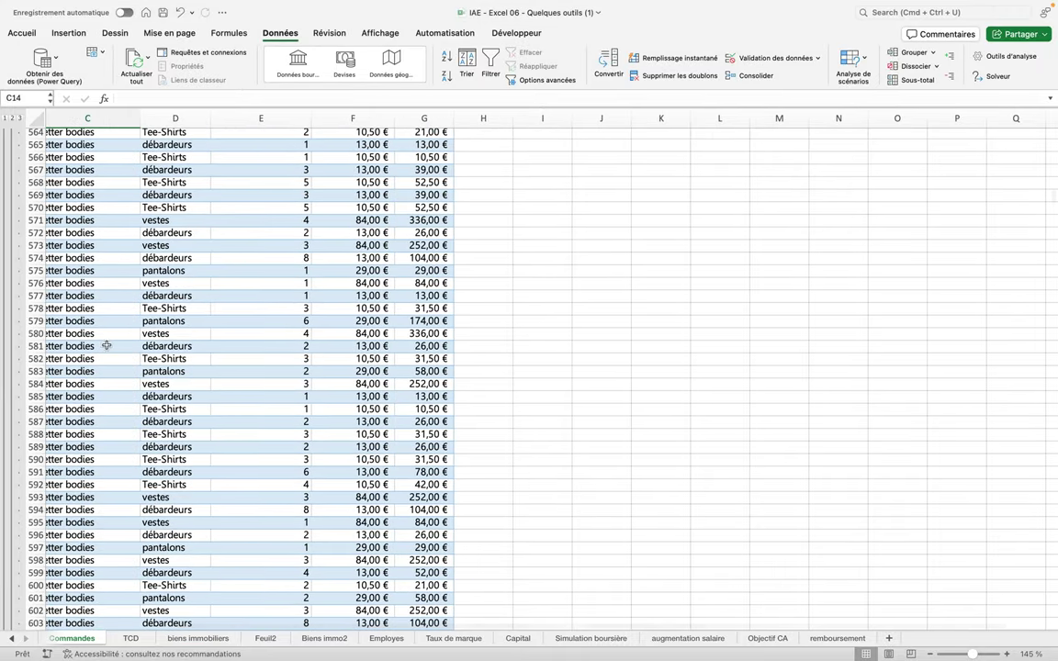
{"action": "scroll", "coordinate": [78, 220], "scroll_direction": "down", "scroll_amount": 6}
{"action": "scroll", "coordinate": [78, 221], "scroll_direction": "down", "scroll_amount": 8}
{"action": "scroll", "coordinate": [78, 220], "scroll_direction": "left", "scroll_amount": 2}
{"action": "scroll", "coordinate": [78, 221], "scroll_direction": "down", "scroll_amount": 17}
{"action": "scroll", "coordinate": [78, 221], "scroll_direction": "down", "scroll_amount": 14}
{"action": "scroll", "coordinate": [78, 220], "scroll_direction": "down", "scroll_amount": 18}
{"action": "scroll", "coordinate": [78, 220], "scroll_direction": "down", "scroll_amount": 18}
{"action": "scroll", "coordinate": [78, 221], "scroll_direction": "left", "scroll_amount": 1}
{"action": "scroll", "coordinate": [78, 221], "scroll_direction": "down", "scroll_amount": 17}
{"action": "scroll", "coordinate": [78, 221], "scroll_direction": "down", "scroll_amount": 18}
{"action": "scroll", "coordinate": [78, 218], "scroll_direction": "down", "scroll_amount": 17}
{"action": "scroll", "coordinate": [78, 218], "scroll_direction": "down", "scroll_amount": 20}
{"action": "scroll", "coordinate": [78, 219], "scroll_direction": "down", "scroll_amount": 20}
{"action": "scroll", "coordinate": [78, 218], "scroll_direction": "down", "scroll_amount": 20}
{"action": "scroll", "coordinate": [78, 218], "scroll_direction": "left", "scroll_amount": 1}
{"action": "scroll", "coordinate": [79, 220], "scroll_direction": "down", "scroll_amount": 20}
{"action": "scroll", "coordinate": [79, 220], "scroll_direction": "down", "scroll_amount": 20}
{"action": "scroll", "coordinate": [79, 220], "scroll_direction": "down", "scroll_amount": 20}
{"action": "scroll", "coordinate": [79, 219], "scroll_direction": "down", "scroll_amount": 20}
{"action": "scroll", "coordinate": [79, 219], "scroll_direction": "left", "scroll_amount": 1}
{"action": "scroll", "coordinate": [79, 219], "scroll_direction": "down", "scroll_amount": 10}
{"action": "scroll", "coordinate": [79, 219], "scroll_direction": "up", "scroll_amount": 2}
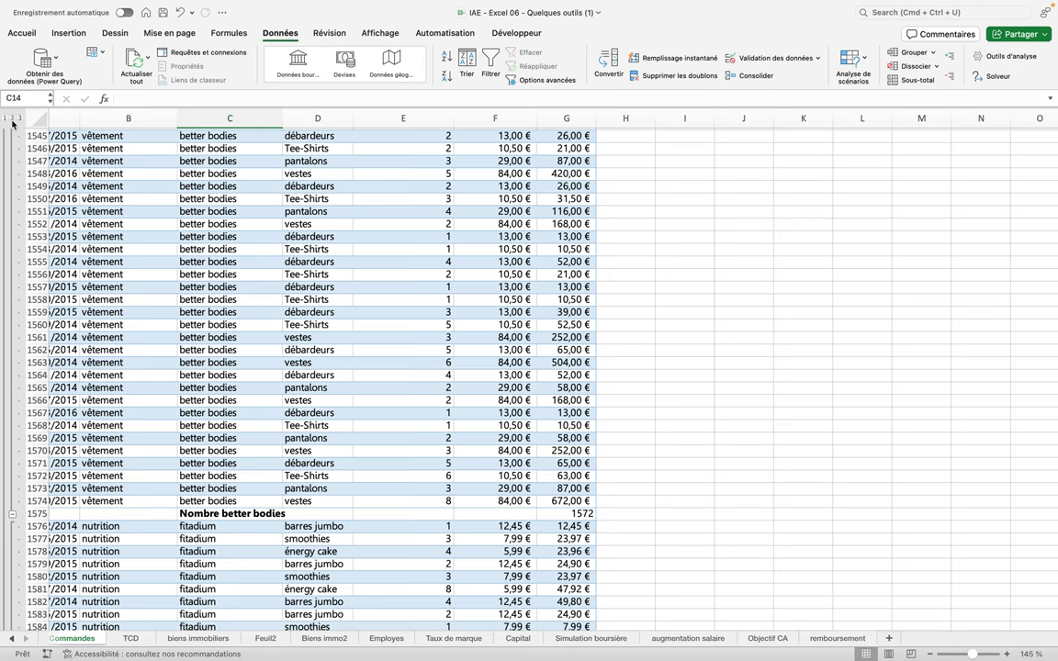
Compare outline levels 2, 1 and 3, ending on level 2 with the supplier counts and Nbval 4580.
{"action": "left_click", "coordinate": [12, 118]}
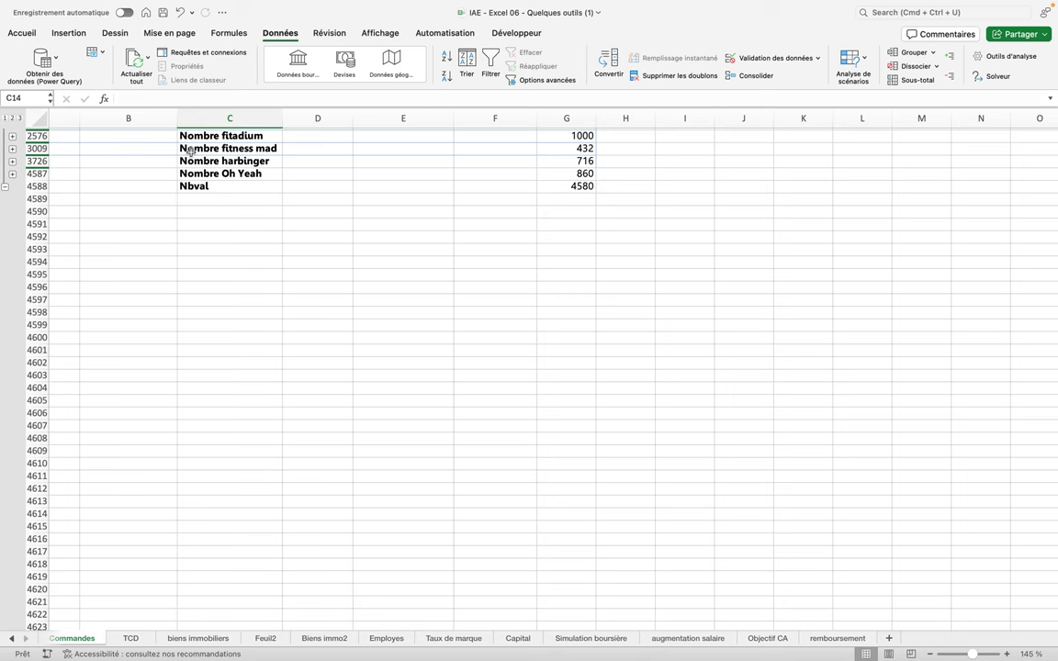
{"action": "scroll", "coordinate": [173, 138], "scroll_direction": "up", "scroll_amount": 2}
{"action": "scroll", "coordinate": [197, 159], "scroll_direction": "down", "scroll_amount": 1}
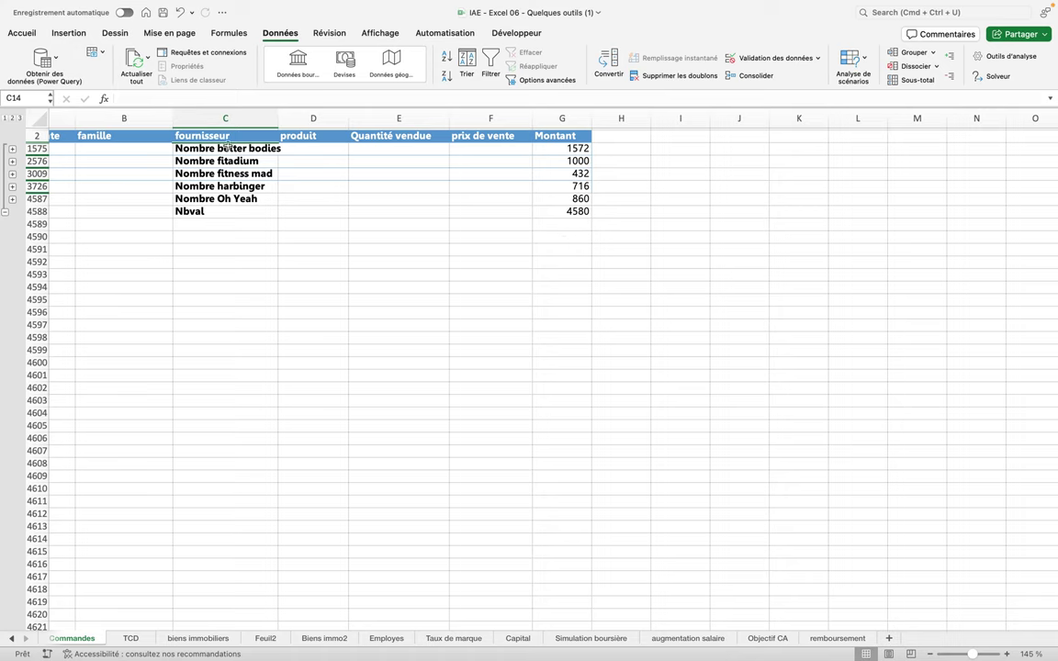
{"action": "left_click", "coordinate": [7, 119]}
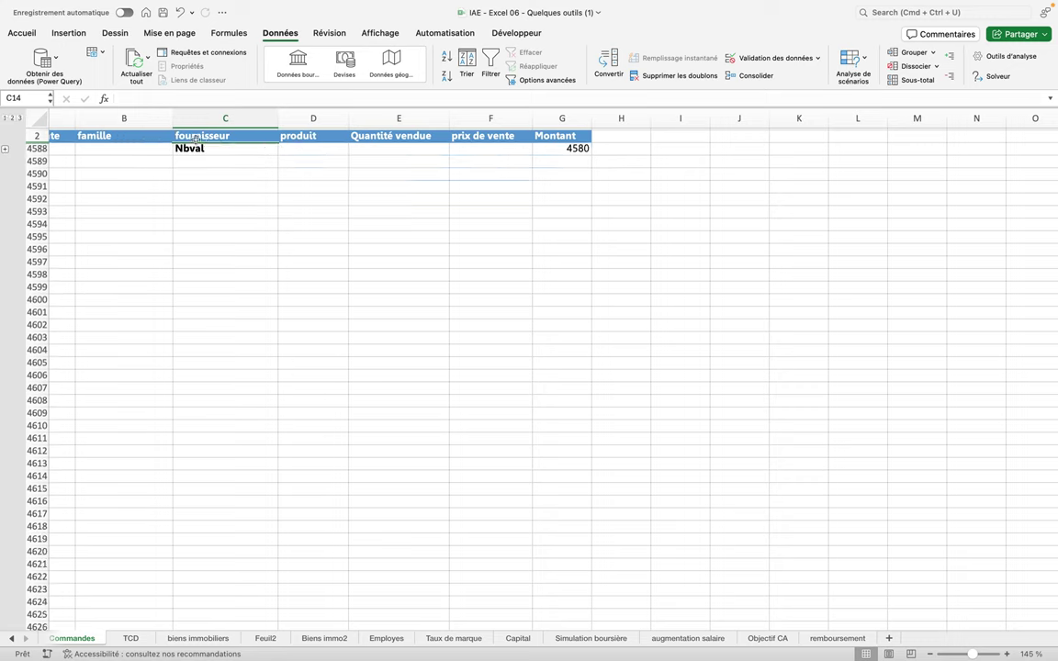
{"action": "left_click", "coordinate": [13, 118]}
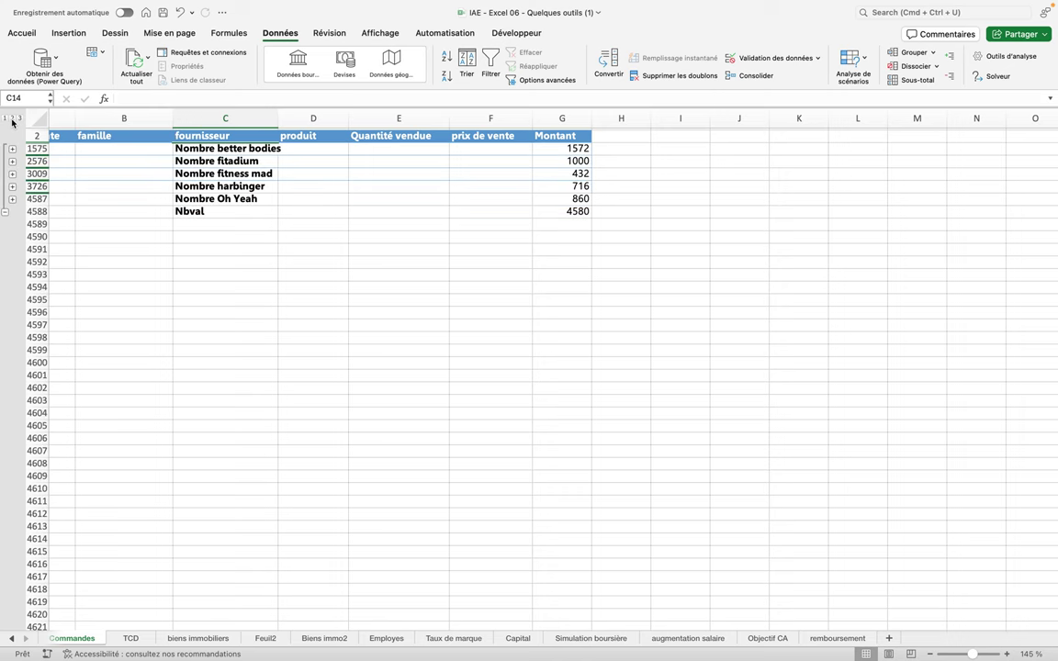
{"action": "left_click", "coordinate": [20, 118]}
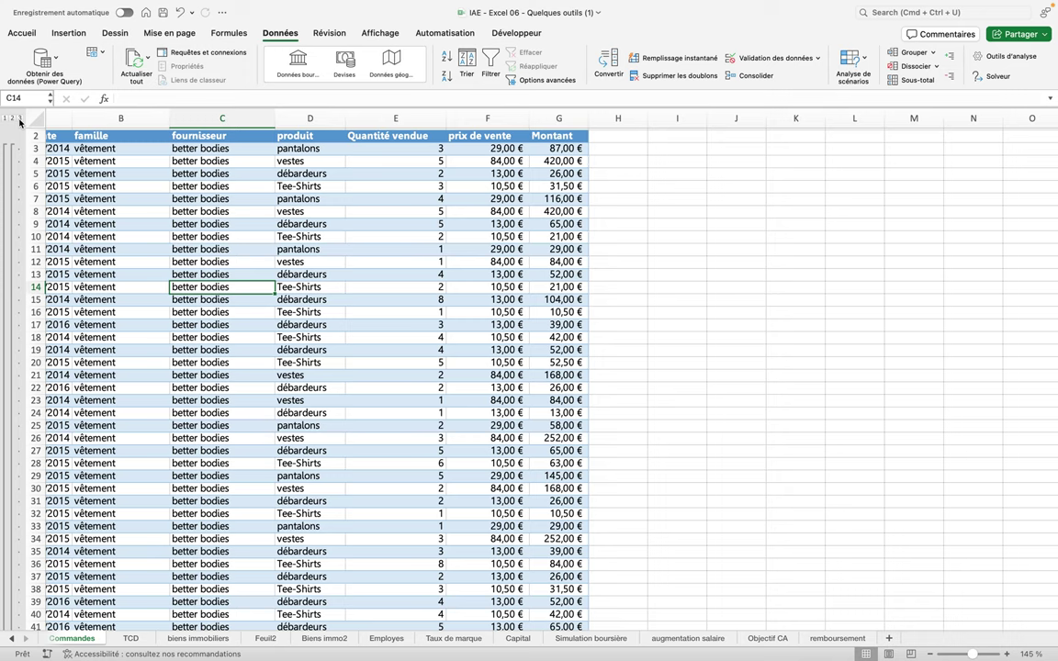
{"action": "left_click", "coordinate": [13, 119]}
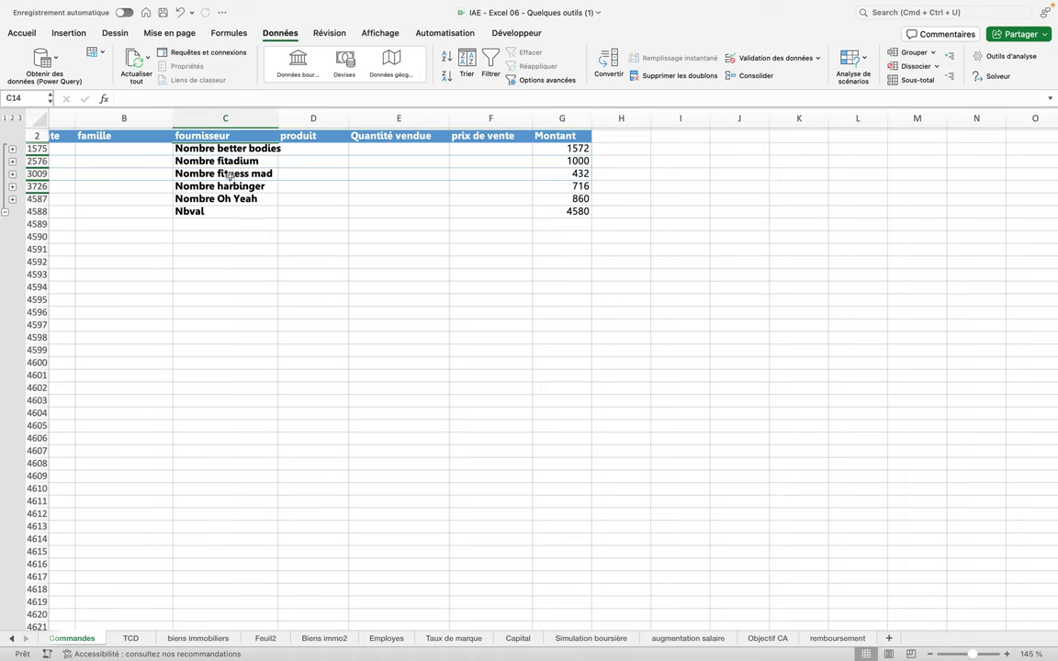
Expand only the 'Nombre fitness mad' group and scroll through its order rows.
{"action": "left_click", "coordinate": [13, 174]}
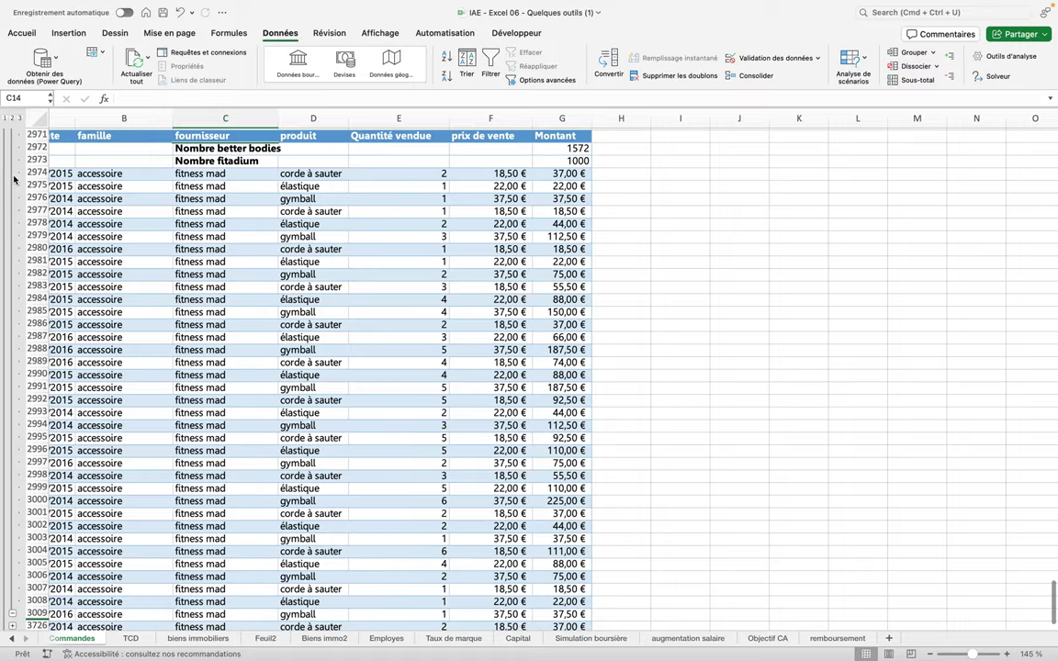
{"action": "scroll", "coordinate": [73, 165], "scroll_direction": "down", "scroll_amount": 20}
{"action": "scroll", "coordinate": [162, 184], "scroll_direction": "up", "scroll_amount": 10}
{"action": "scroll", "coordinate": [161, 184], "scroll_direction": "up", "scroll_amount": 10}
{"action": "scroll", "coordinate": [161, 184], "scroll_direction": "up", "scroll_amount": 15}
{"action": "scroll", "coordinate": [162, 184], "scroll_direction": "up", "scroll_amount": 10}
{"action": "scroll", "coordinate": [161, 184], "scroll_direction": "down", "scroll_amount": 1}
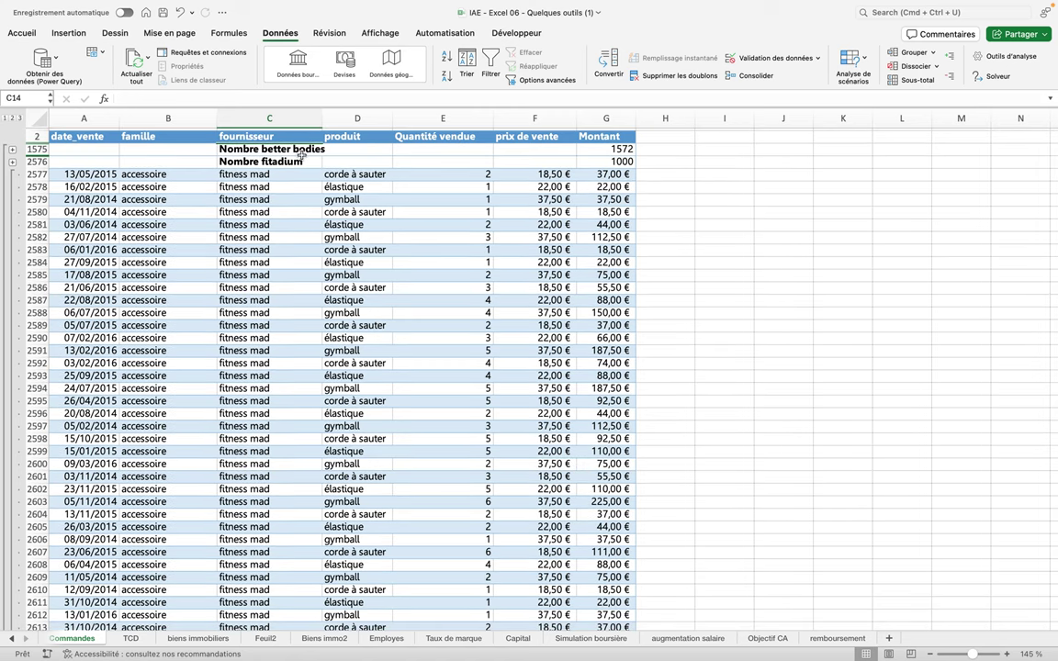
{"action": "scroll", "coordinate": [255, 267], "scroll_direction": "down", "scroll_amount": 10}
{"action": "scroll", "coordinate": [255, 272], "scroll_direction": "down", "scroll_amount": 10}
{"action": "scroll", "coordinate": [255, 272], "scroll_direction": "down", "scroll_amount": 10}
{"action": "scroll", "coordinate": [254, 272], "scroll_direction": "down", "scroll_amount": 10}
{"action": "scroll", "coordinate": [255, 272], "scroll_direction": "down", "scroll_amount": 20}
{"action": "scroll", "coordinate": [255, 272], "scroll_direction": "down", "scroll_amount": 10}
{"action": "scroll", "coordinate": [254, 271], "scroll_direction": "up", "scroll_amount": 10}
{"action": "scroll", "coordinate": [255, 271], "scroll_direction": "up", "scroll_amount": 10}
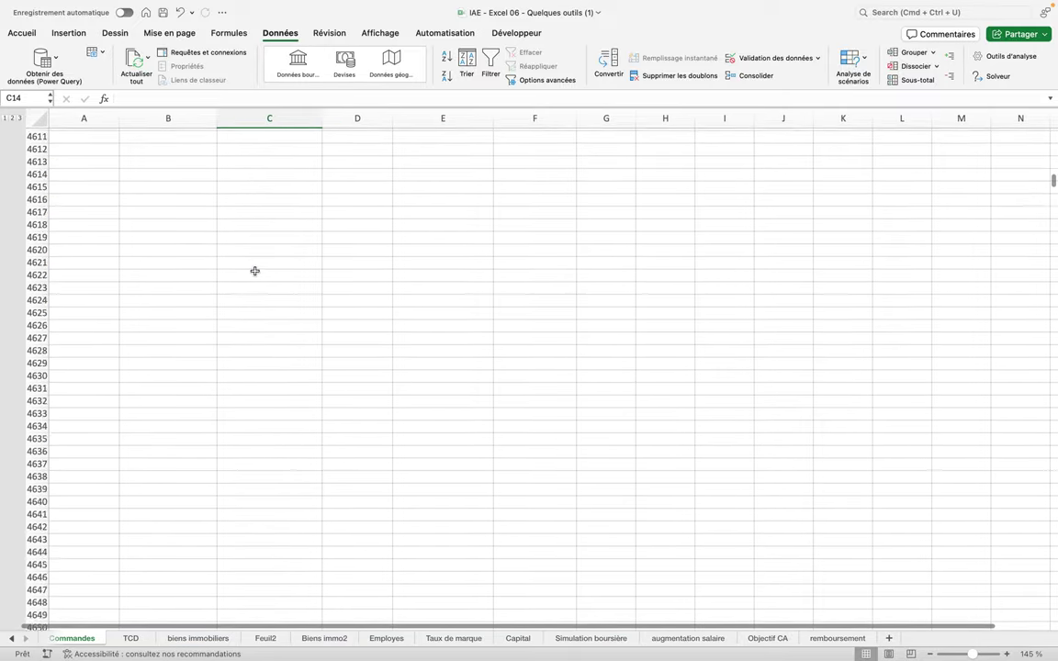
{"action": "scroll", "coordinate": [254, 271], "scroll_direction": "up", "scroll_amount": 10}
{"action": "scroll", "coordinate": [254, 272], "scroll_direction": "up", "scroll_amount": 2}
{"action": "scroll", "coordinate": [254, 272], "scroll_direction": "down", "scroll_amount": 1}
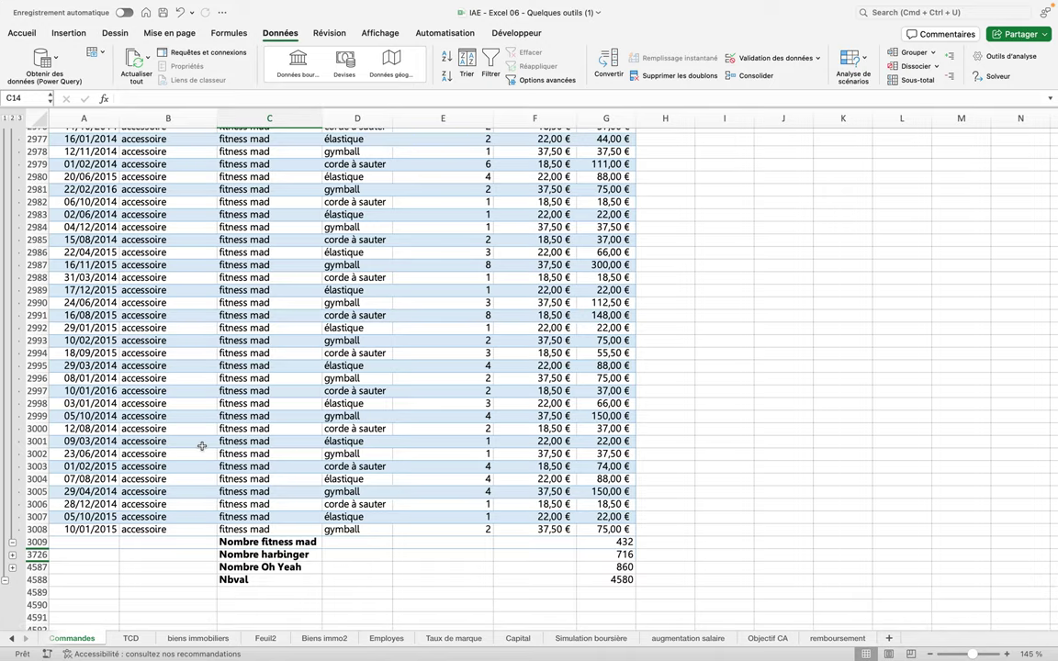
{"action": "scroll", "coordinate": [201, 447], "scroll_direction": "up", "scroll_amount": 10}
{"action": "scroll", "coordinate": [201, 447], "scroll_direction": "up", "scroll_amount": 15}
{"action": "scroll", "coordinate": [201, 447], "scroll_direction": "up", "scroll_amount": 10}
{"action": "scroll", "coordinate": [201, 447], "scroll_direction": "up", "scroll_amount": 10}
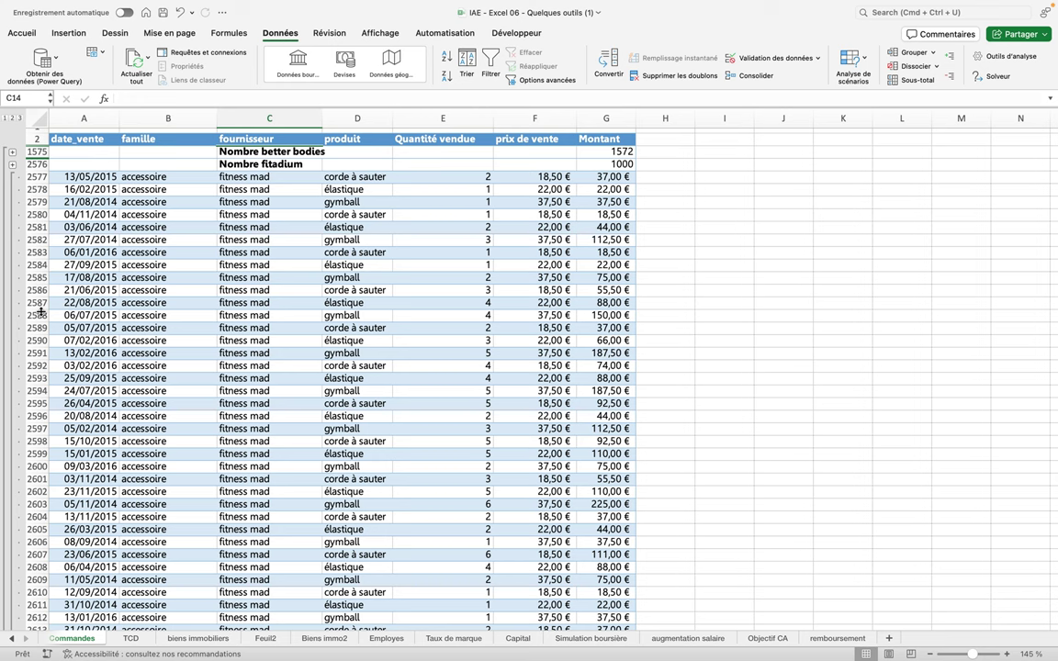
Remove all subtotals with Supprimer tout, then select cell B10 in the sales list.
{"action": "left_click", "coordinate": [922, 81]}
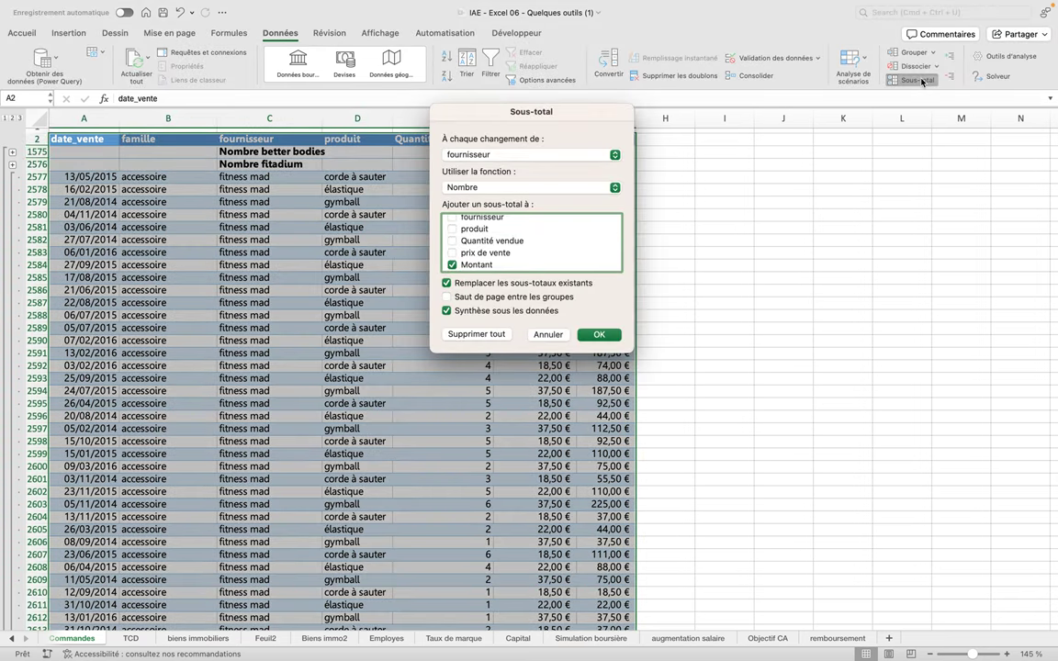
{"action": "left_click", "coordinate": [469, 335]}
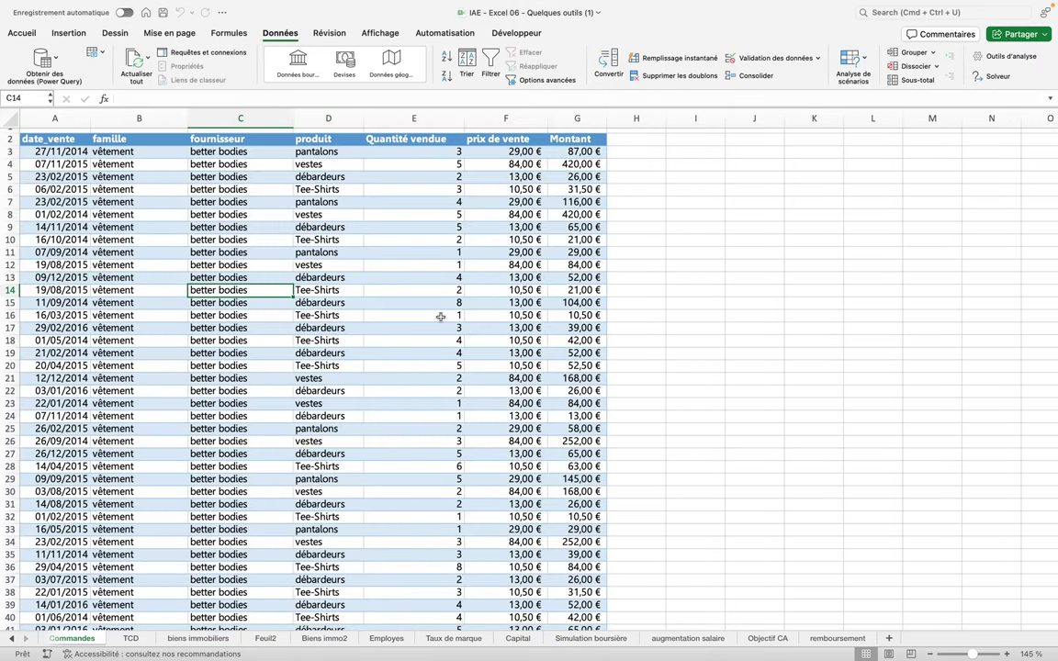
{"action": "scroll", "coordinate": [413, 284], "scroll_direction": "down", "scroll_amount": 1}
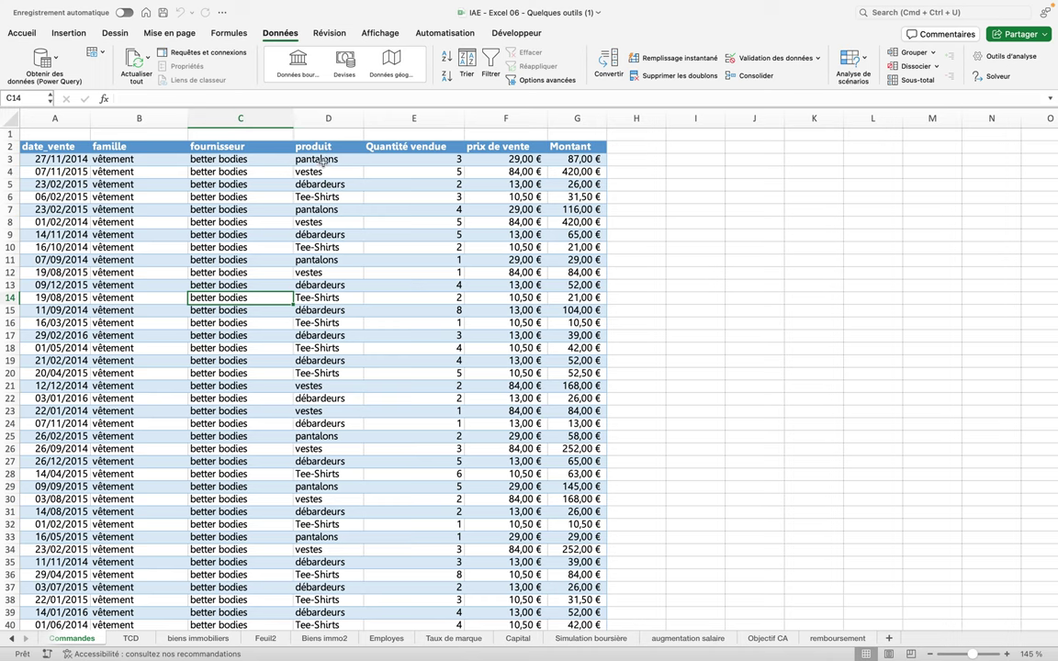
{"action": "left_click", "coordinate": [136, 247]}
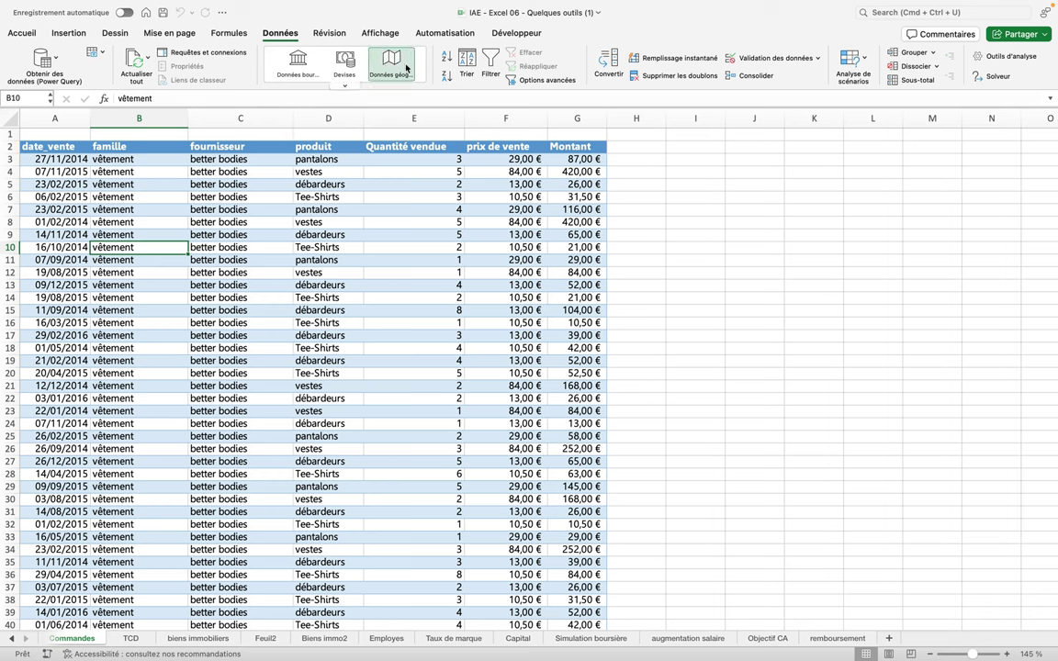
Sort the sales table by famille, then by produit.
{"action": "left_click", "coordinate": [471, 62]}
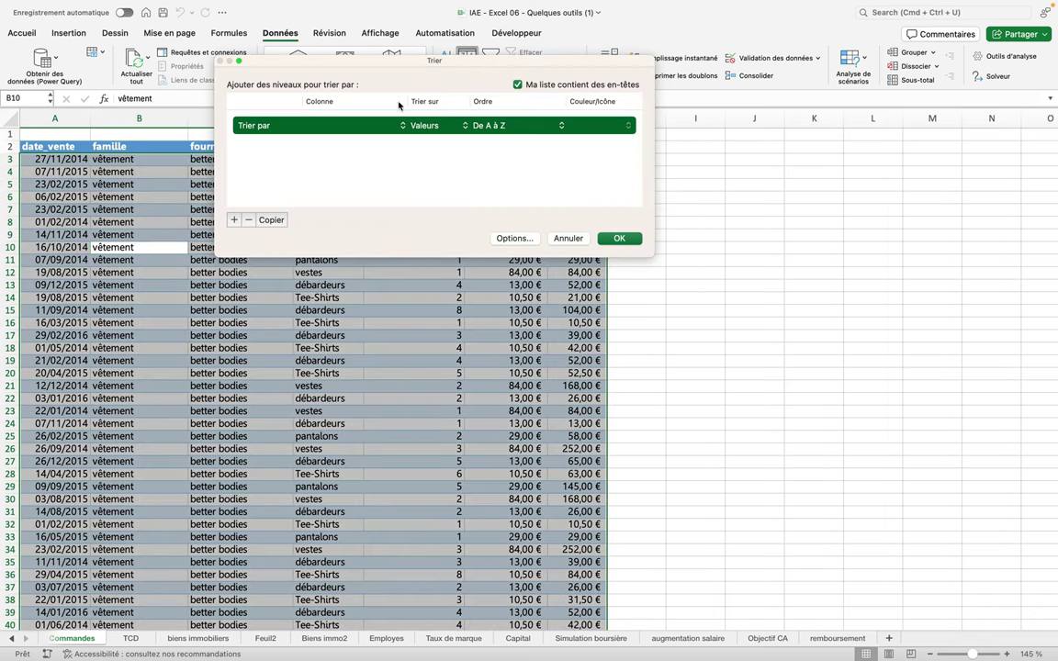
{"action": "left_click", "coordinate": [319, 126]}
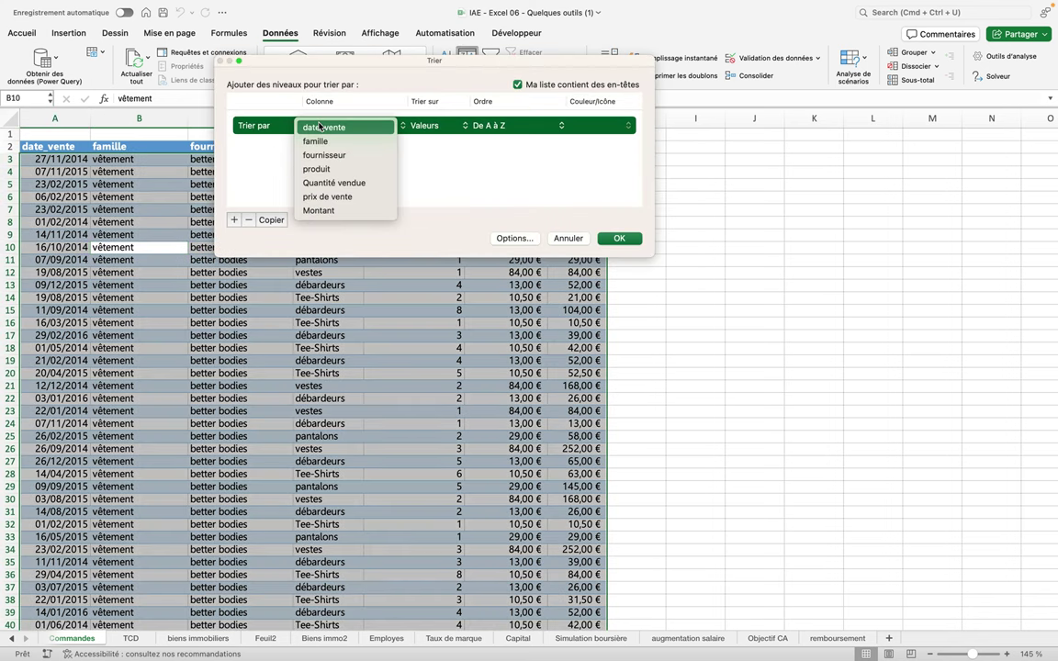
{"action": "left_click", "coordinate": [321, 142]}
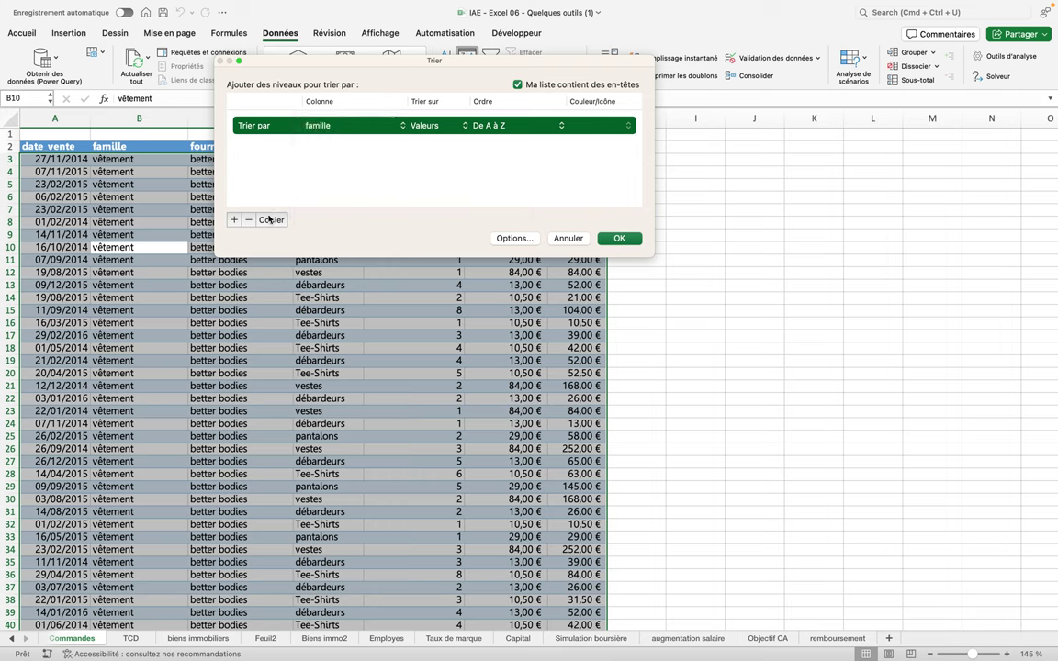
{"action": "left_click", "coordinate": [236, 220]}
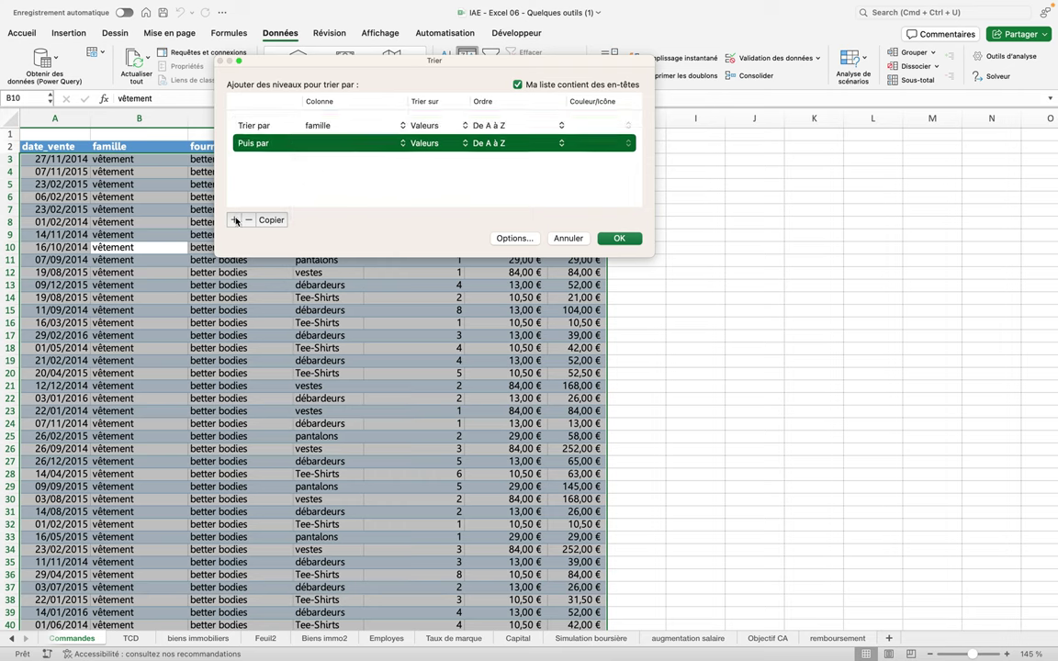
{"action": "left_click", "coordinate": [327, 144]}
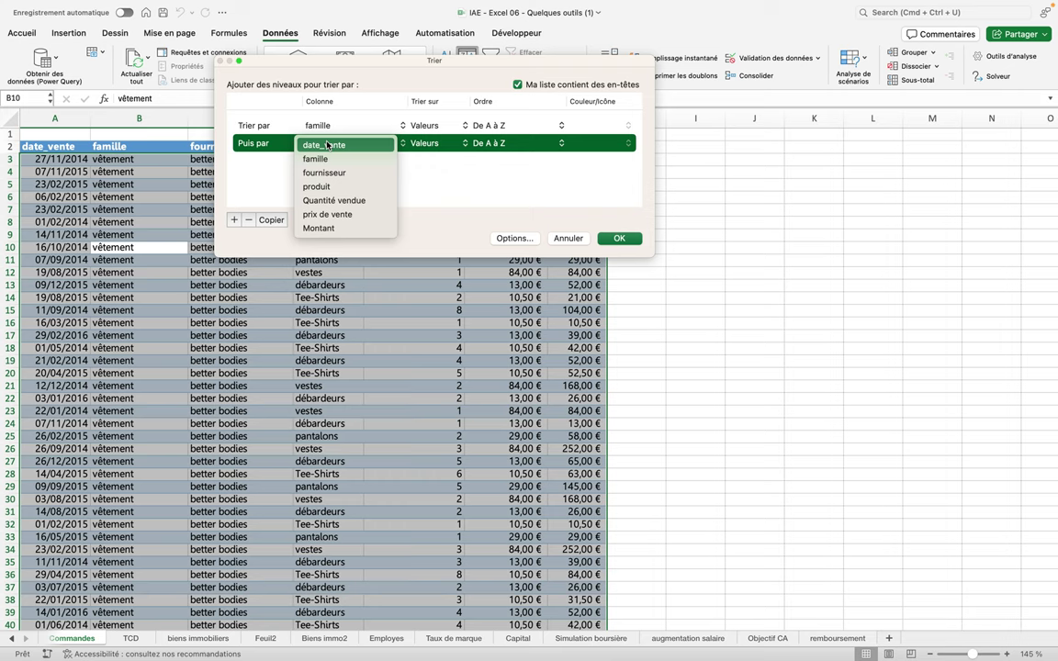
{"action": "left_click", "coordinate": [341, 185]}
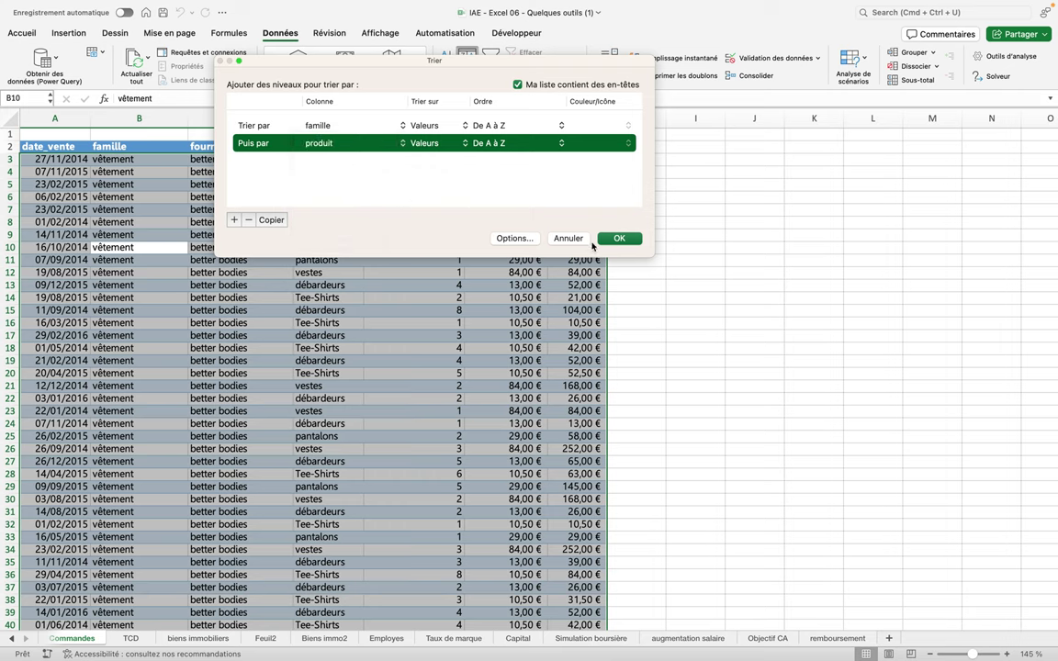
{"action": "left_click", "coordinate": [620, 239]}
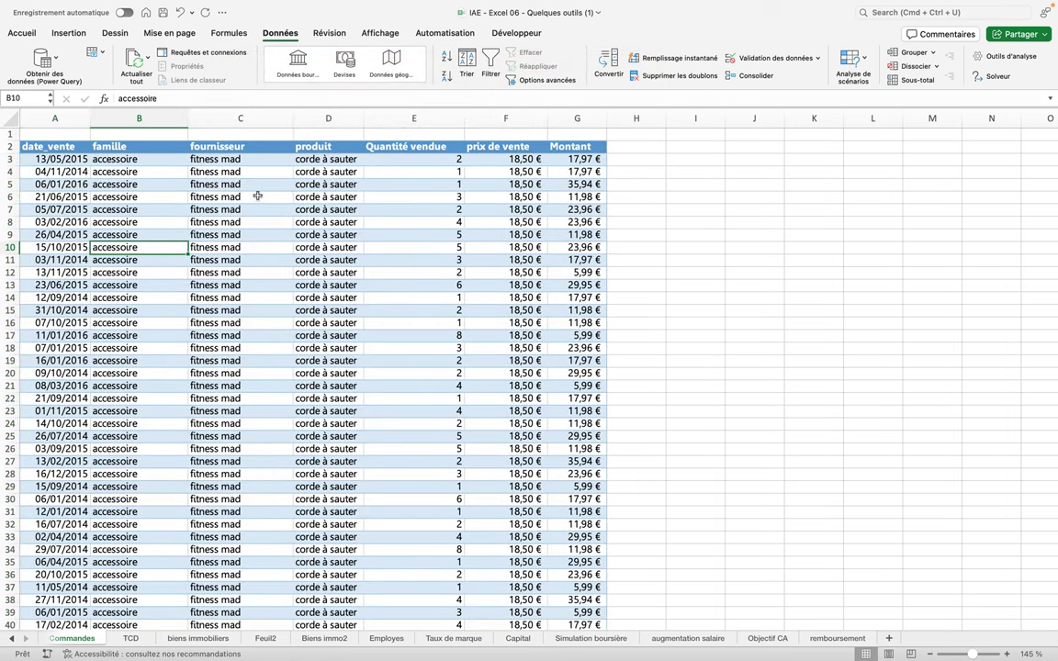
Scroll through the re-sorted list, which starts with the accessoire corde à sauter rows.
{"action": "scroll", "coordinate": [288, 328], "scroll_direction": "down", "scroll_amount": 3}
{"action": "scroll", "coordinate": [288, 328], "scroll_direction": "down", "scroll_amount": 5}
{"action": "scroll", "coordinate": [289, 331], "scroll_direction": "down", "scroll_amount": 10}
{"action": "scroll", "coordinate": [289, 331], "scroll_direction": "down", "scroll_amount": 10}
{"action": "scroll", "coordinate": [289, 331], "scroll_direction": "down", "scroll_amount": 10}
{"action": "scroll", "coordinate": [289, 330], "scroll_direction": "down", "scroll_amount": 8}
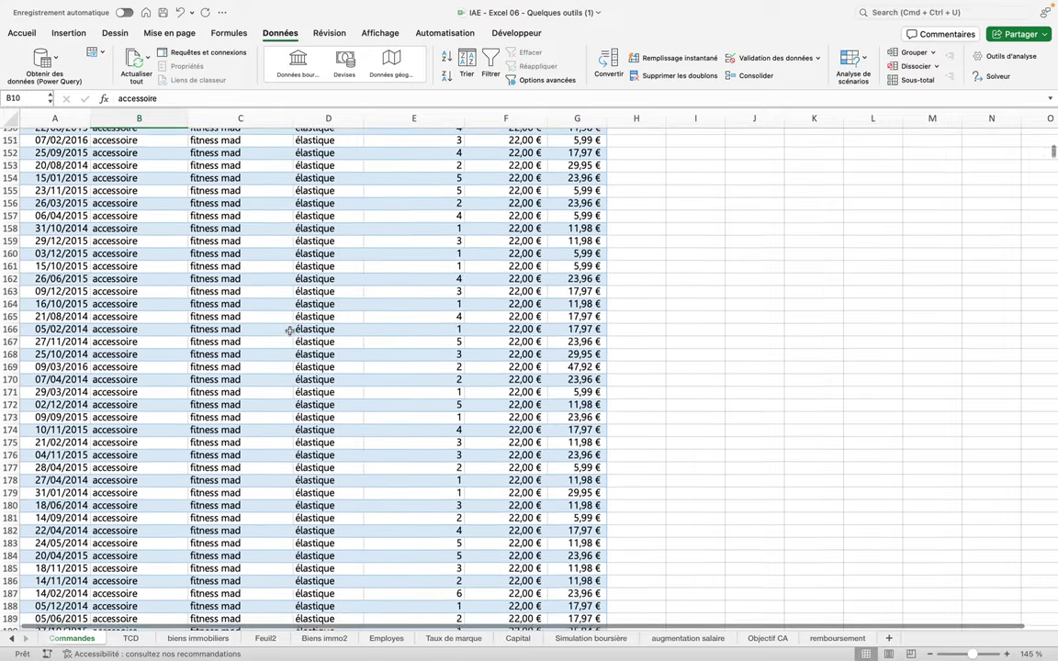
{"action": "scroll", "coordinate": [289, 330], "scroll_direction": "up", "scroll_amount": 10}
{"action": "scroll", "coordinate": [289, 331], "scroll_direction": "up", "scroll_amount": 8}
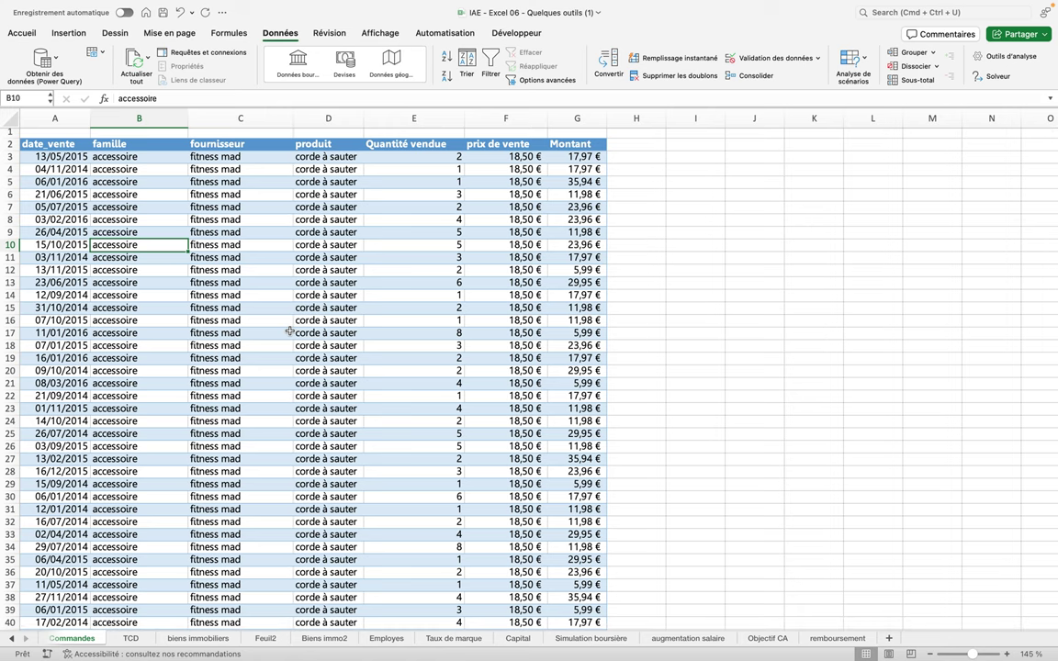
{"action": "left_click", "coordinate": [920, 80]}
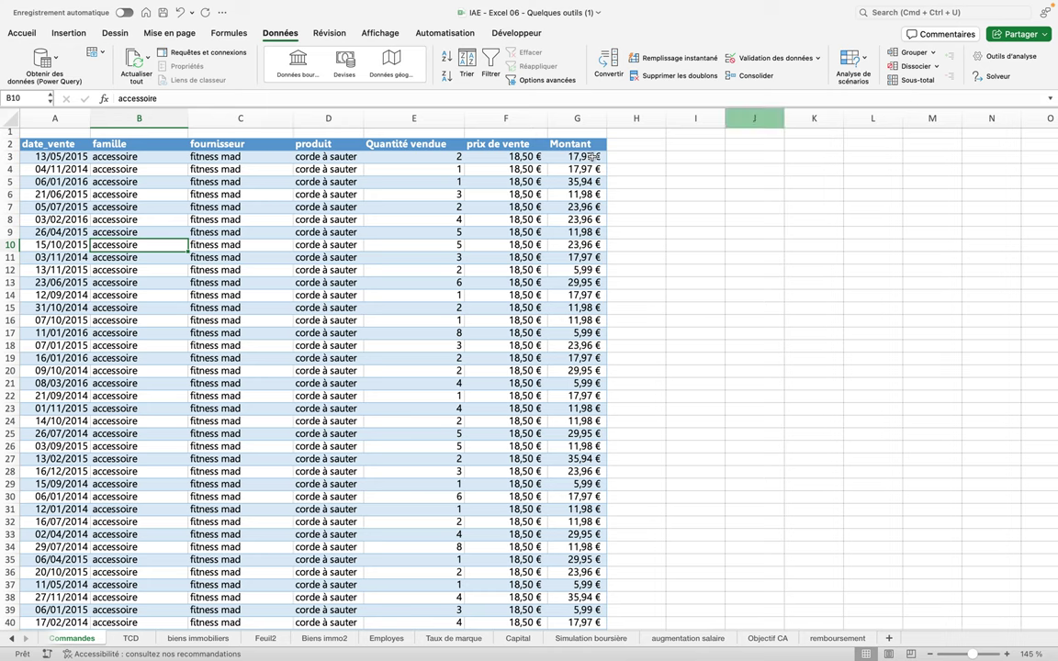
Add Nombre subtotals of Montant at each change of produit.
{"action": "left_click", "coordinate": [912, 80]}
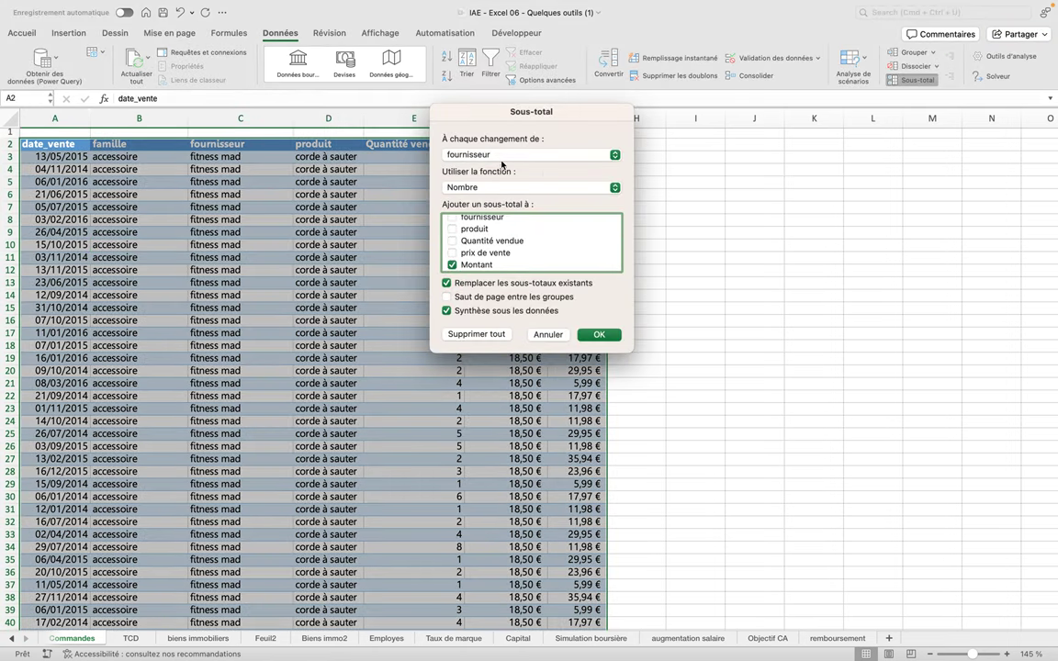
{"action": "left_click", "coordinate": [614, 156]}
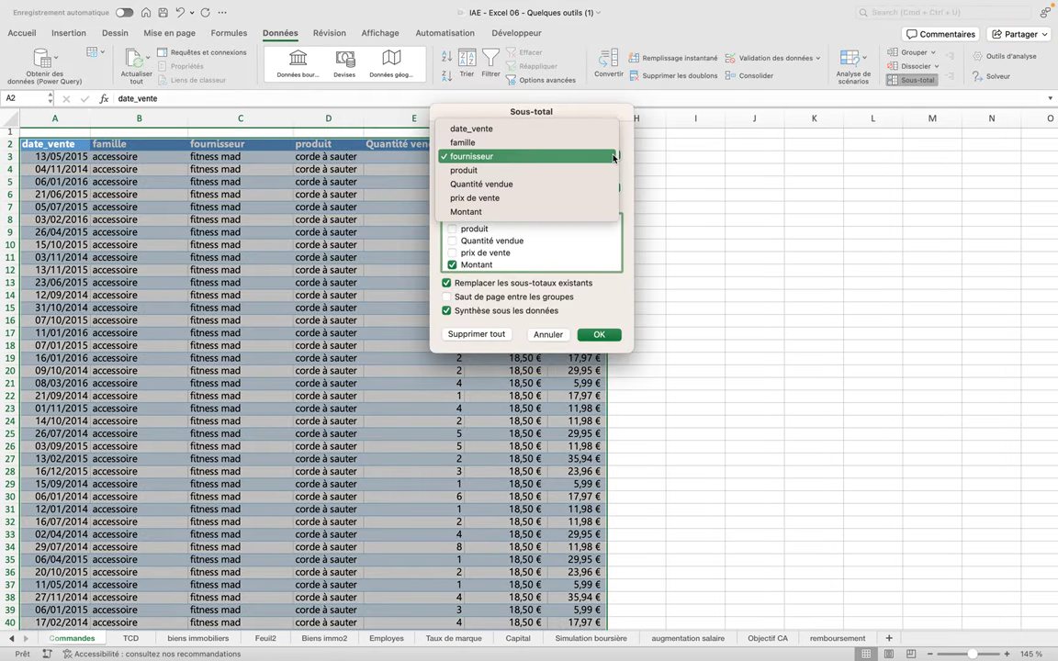
{"action": "left_click", "coordinate": [496, 170]}
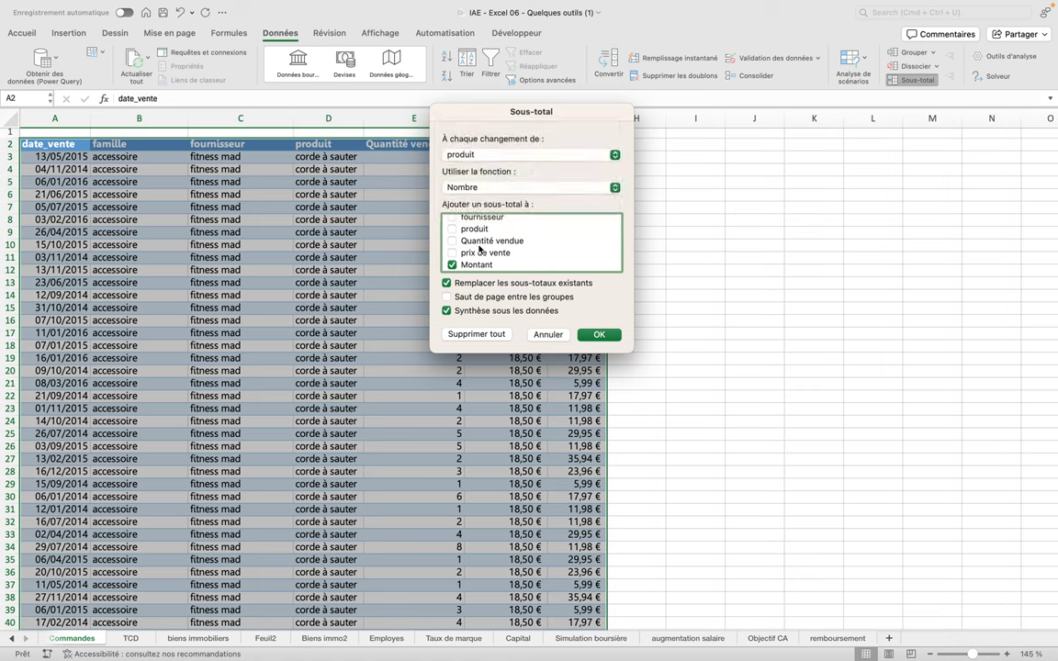
{"action": "left_click", "coordinate": [599, 335]}
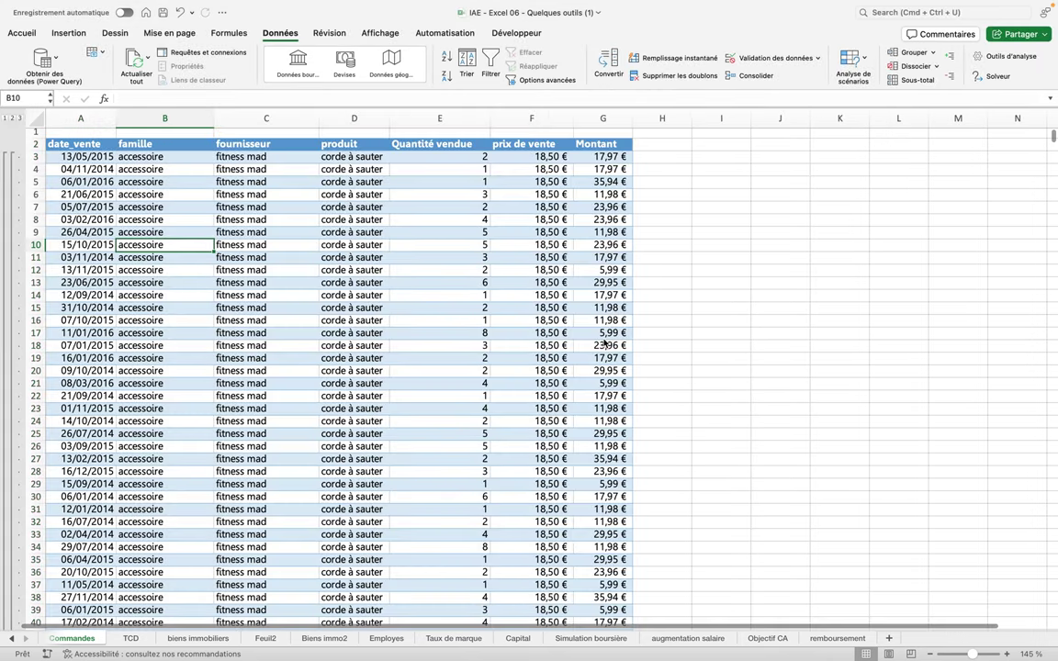
Scroll down to check the Nombre corde à sauter subtotal row.
{"action": "scroll", "coordinate": [380, 360], "scroll_direction": "down", "scroll_amount": 12}
{"action": "scroll", "coordinate": [375, 362], "scroll_direction": "down", "scroll_amount": 13}
{"action": "scroll", "coordinate": [367, 366], "scroll_direction": "down", "scroll_amount": 9}
{"action": "scroll", "coordinate": [368, 366], "scroll_direction": "down", "scroll_amount": 11}
{"action": "scroll", "coordinate": [368, 367], "scroll_direction": "down", "scroll_amount": 2}
{"action": "scroll", "coordinate": [368, 368], "scroll_direction": "up", "scroll_amount": 2}
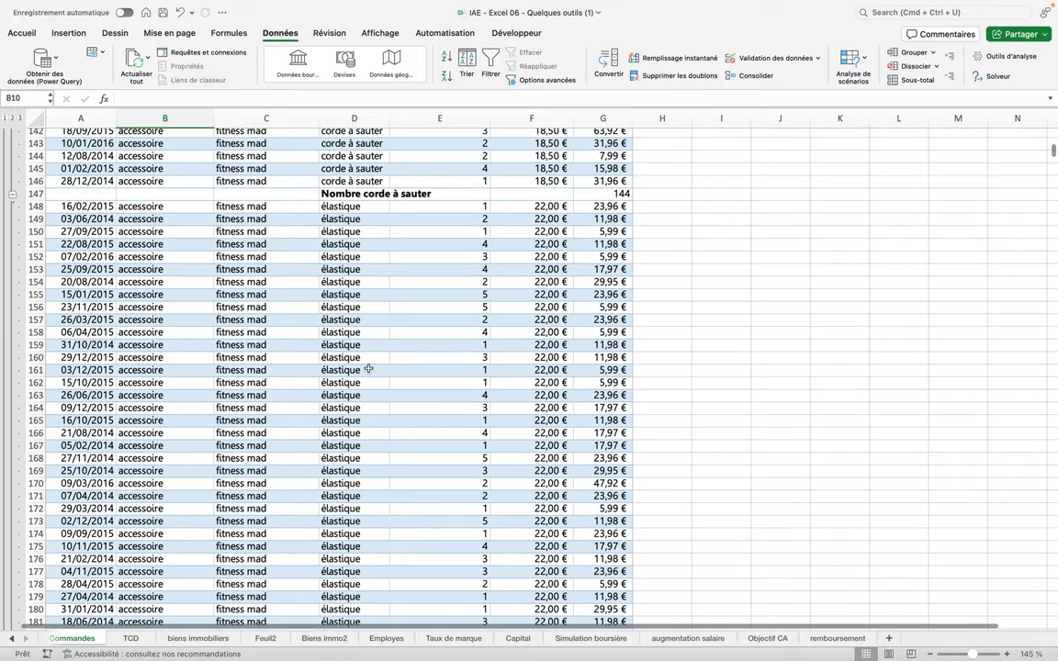
{"action": "scroll", "coordinate": [368, 369], "scroll_direction": "up", "scroll_amount": 1}
{"action": "scroll", "coordinate": [368, 368], "scroll_direction": "up", "scroll_amount": 1}
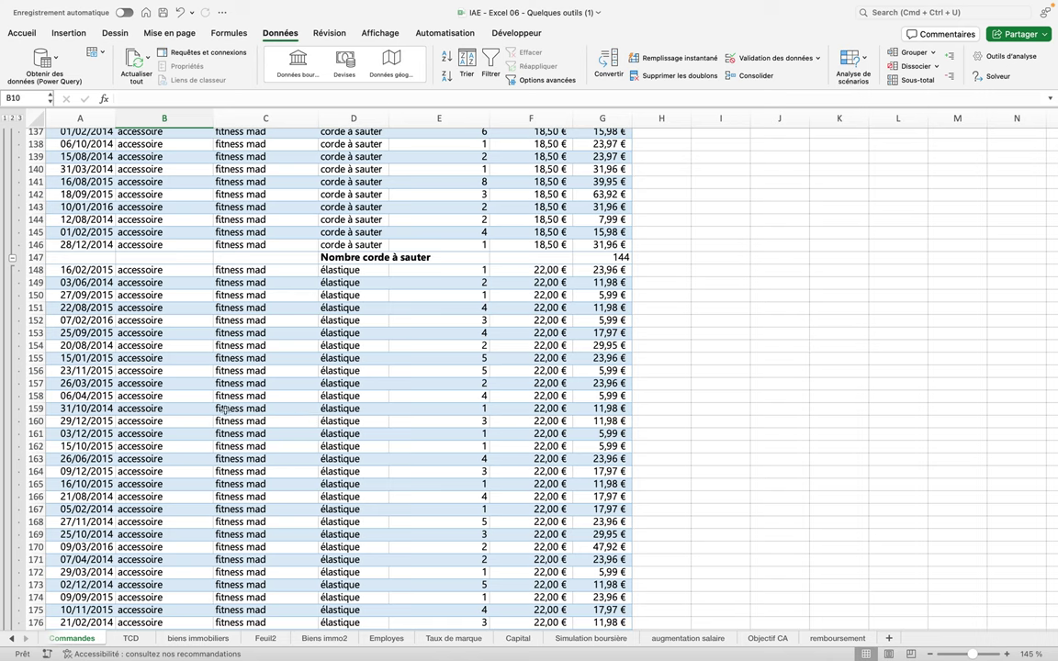
Collapse the outline to level 2, showing per-product counts totalling Nbval 4580, and select D1300.
{"action": "left_click", "coordinate": [12, 120]}
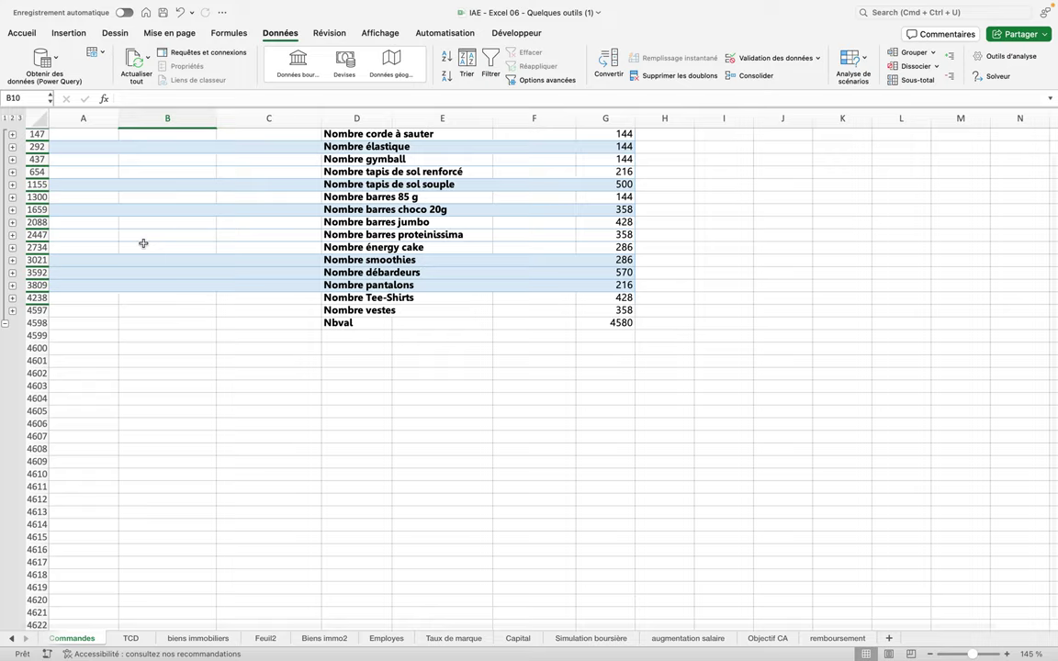
{"action": "scroll", "coordinate": [143, 244], "scroll_direction": "up", "scroll_amount": 2}
{"action": "scroll", "coordinate": [143, 243], "scroll_direction": "down", "scroll_amount": 1}
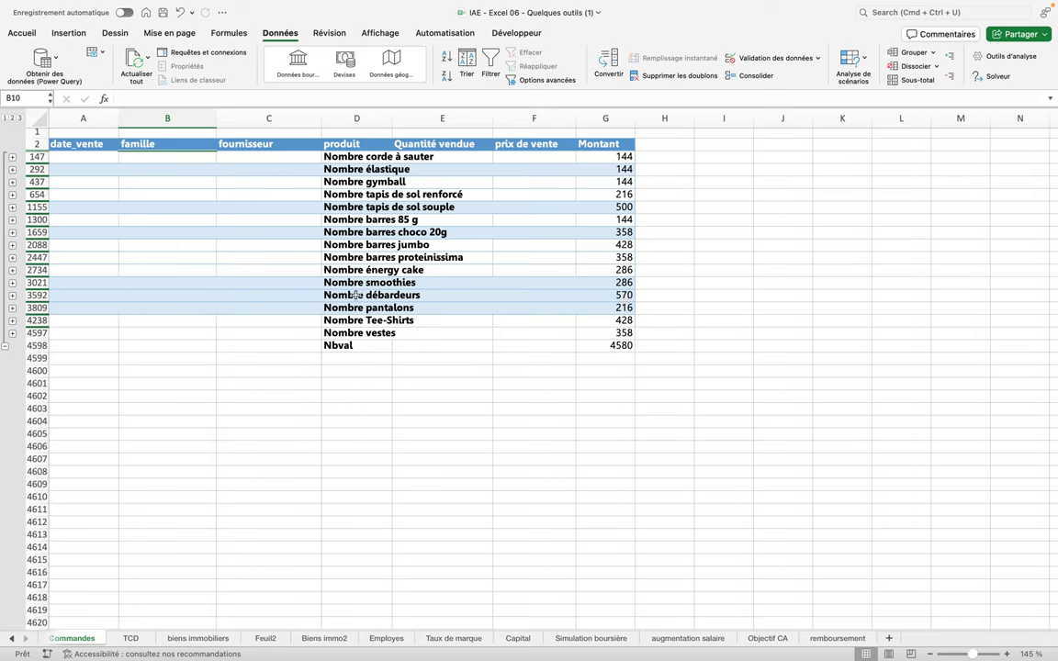
{"action": "left_click", "coordinate": [341, 218]}
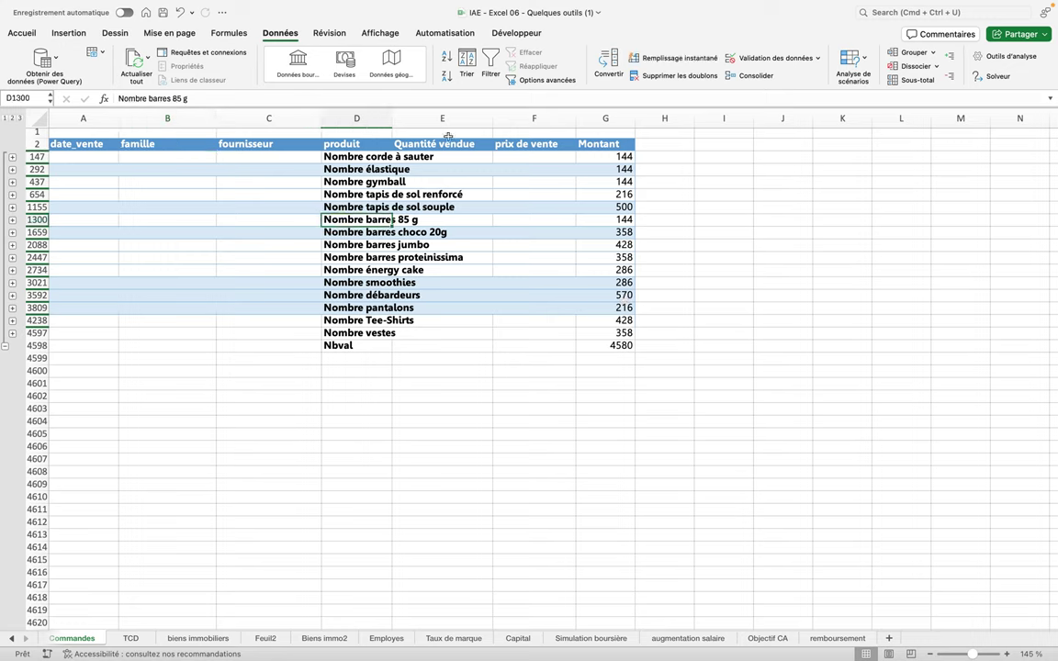
Clear every product subtotal with Supprimer tout in the Sous-total dialog.
{"action": "left_click", "coordinate": [922, 80]}
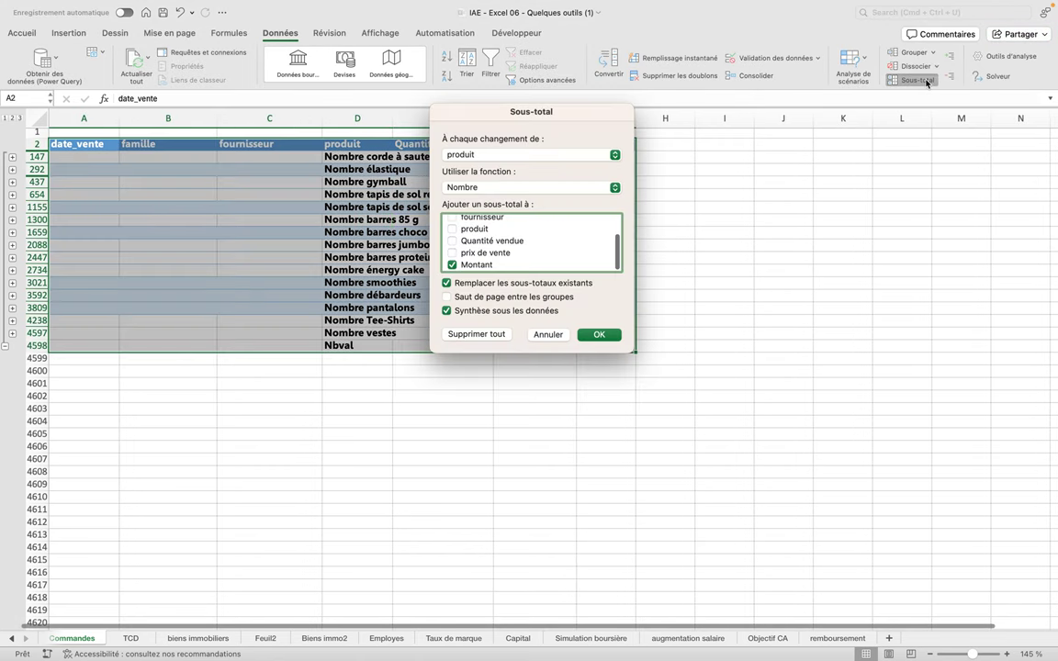
{"action": "left_click", "coordinate": [466, 336]}
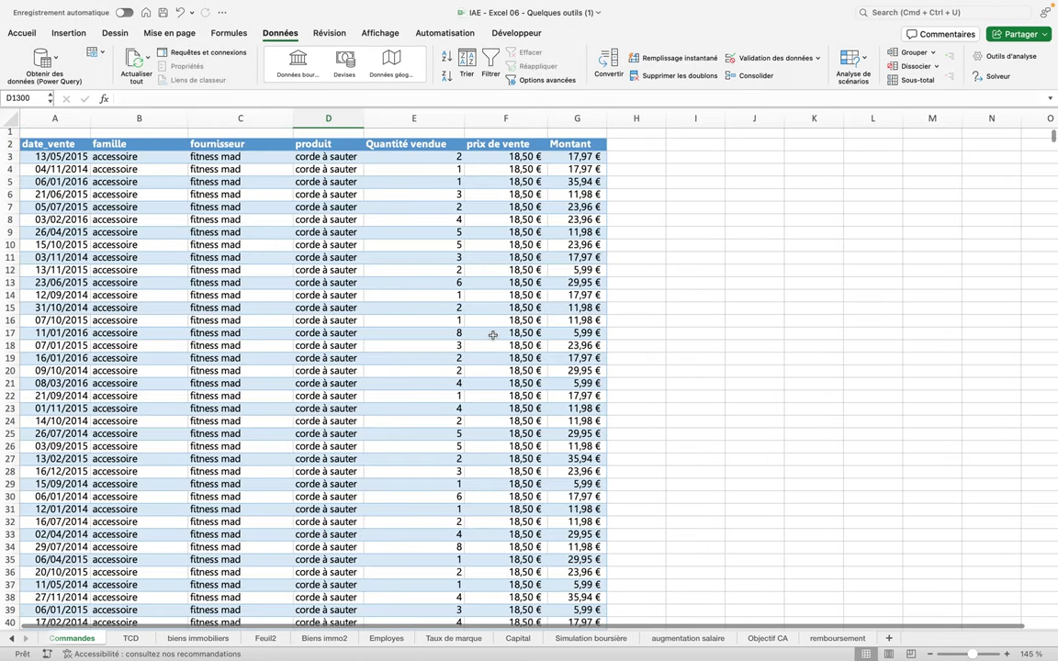